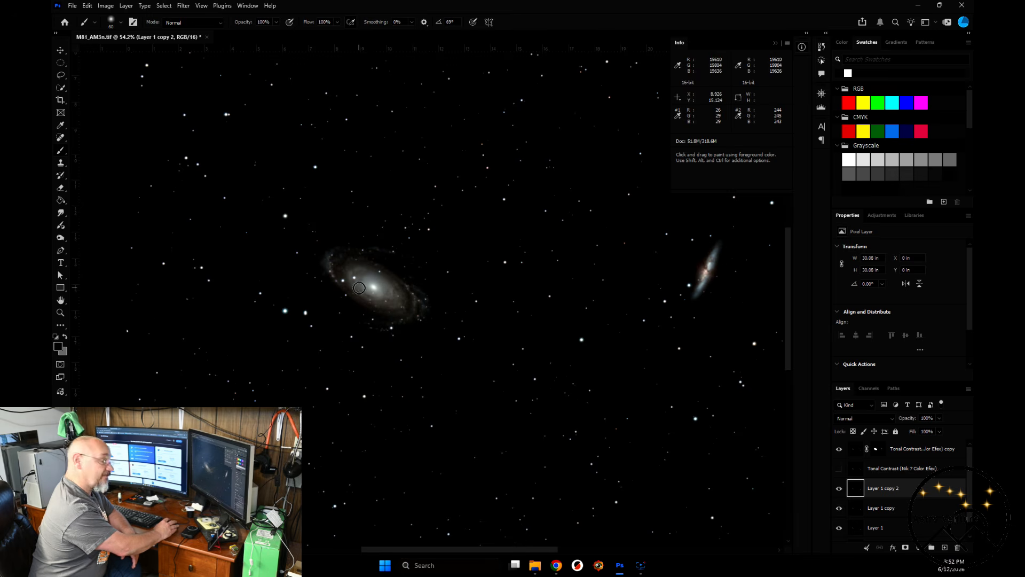
Step: Compare the galaxy with and without the masked Tonal Contrast copy layer, leaving that layer hidden
click(839, 450)
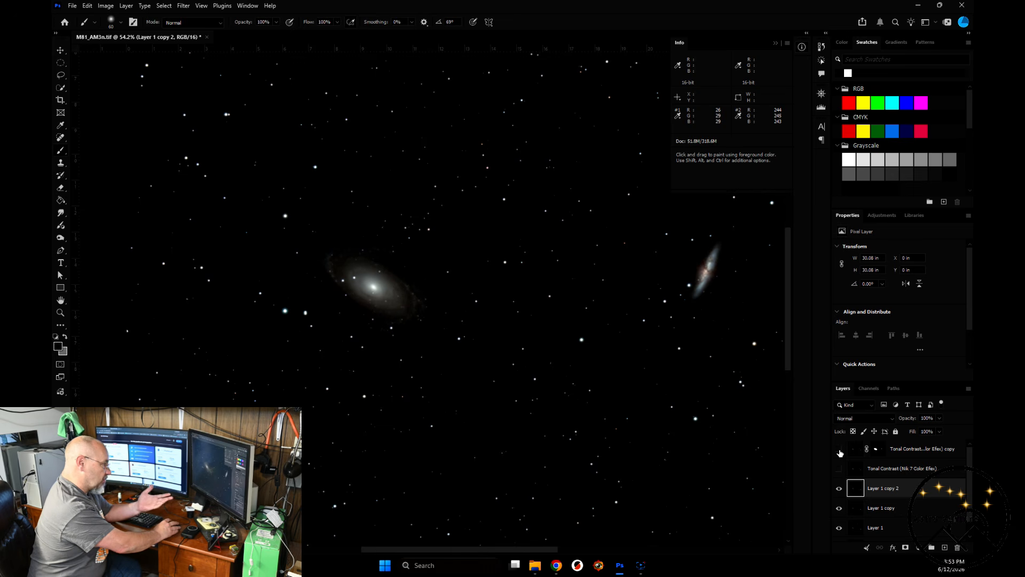
click(840, 450)
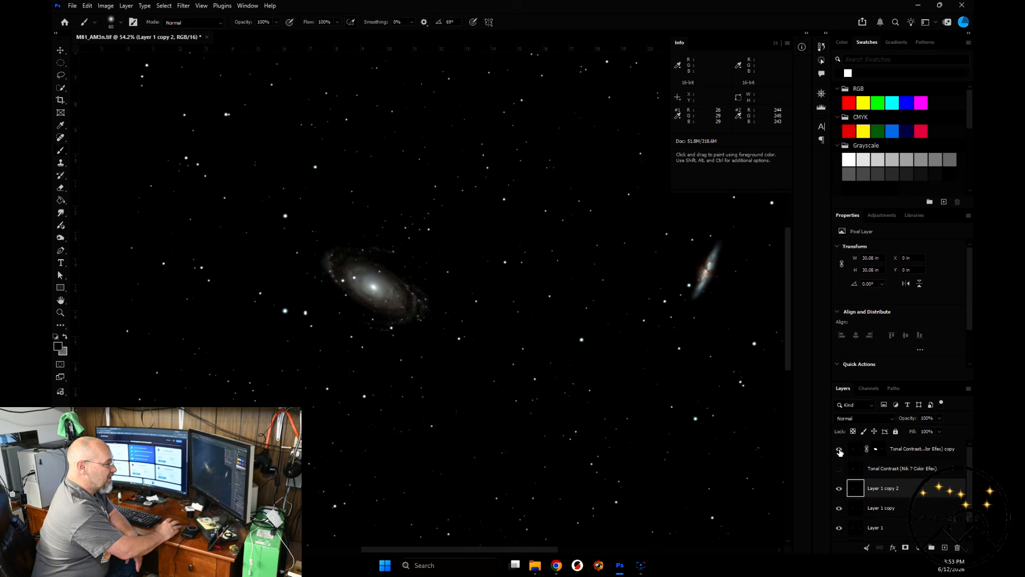
click(839, 449)
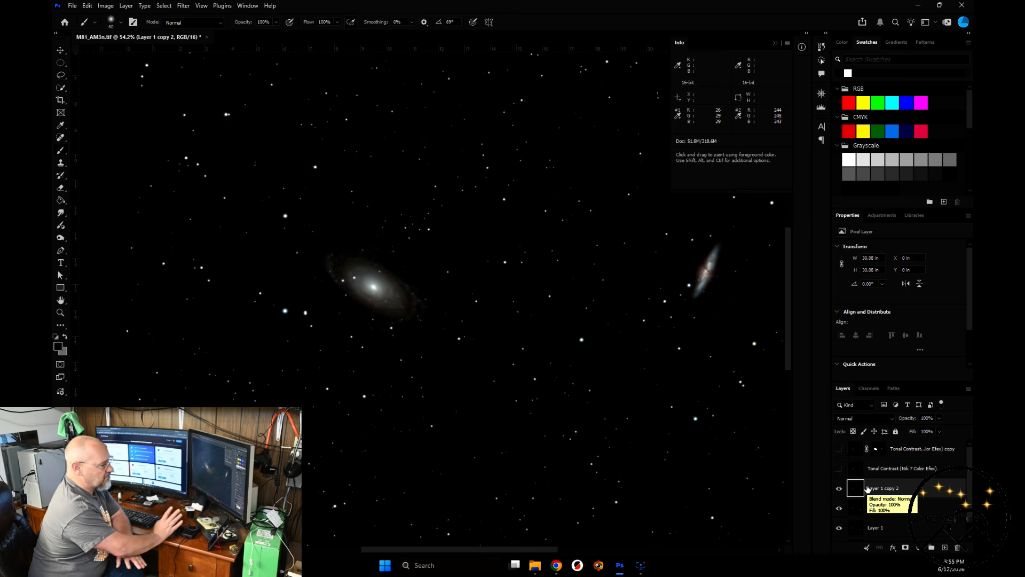
Step: Open Layer 1 copy 2 in the Nik 7 Color Efex filter and add the Tonal Contrast filter
click(183, 6)
mouse_move(216, 256)
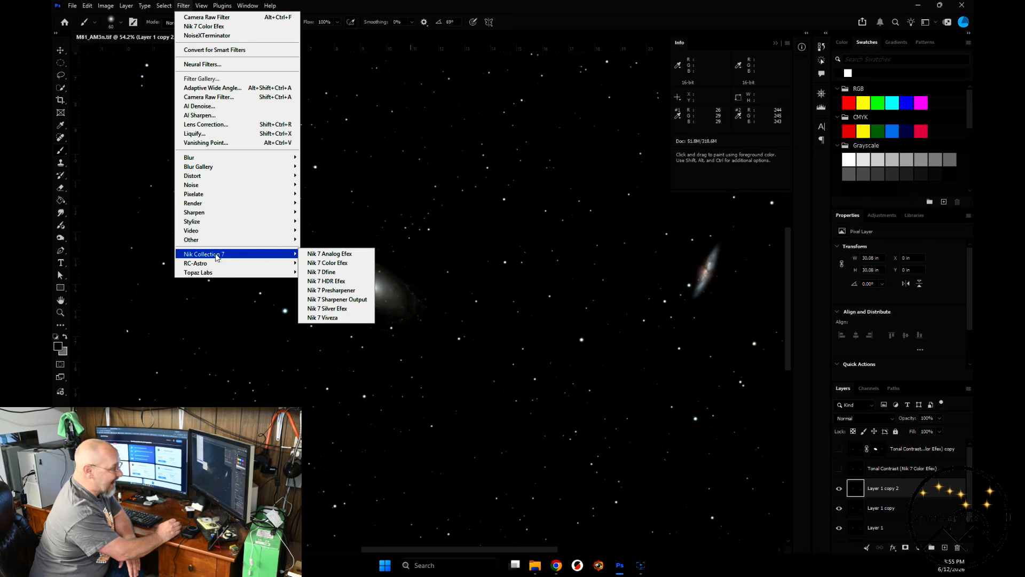
click(327, 263)
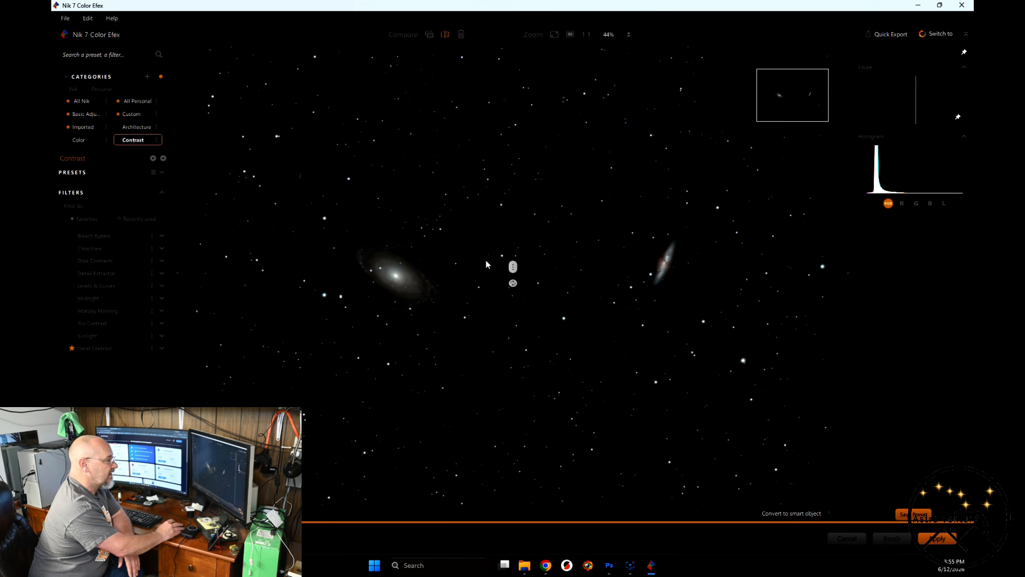
drag(512, 267, 552, 308)
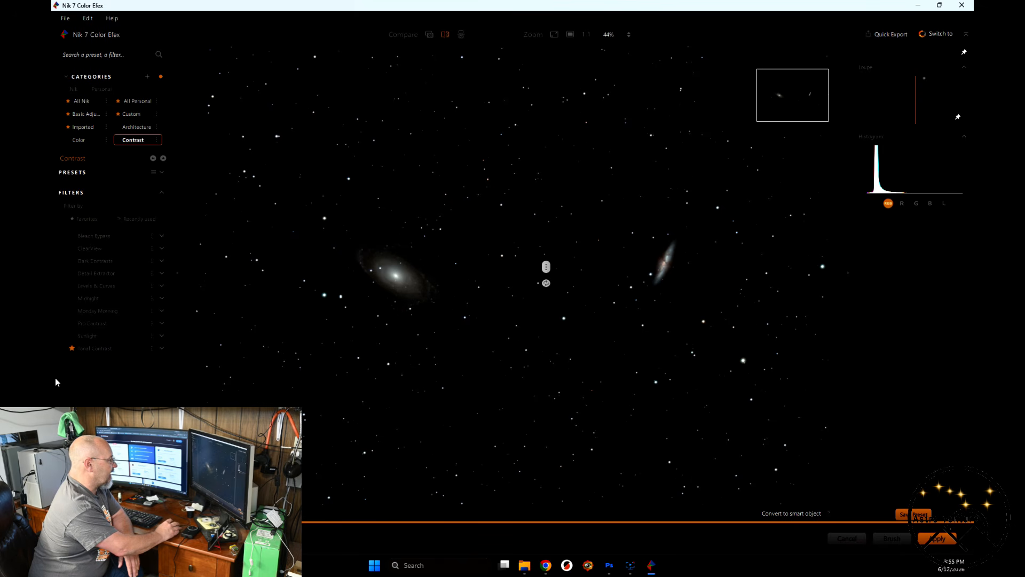
click(100, 350)
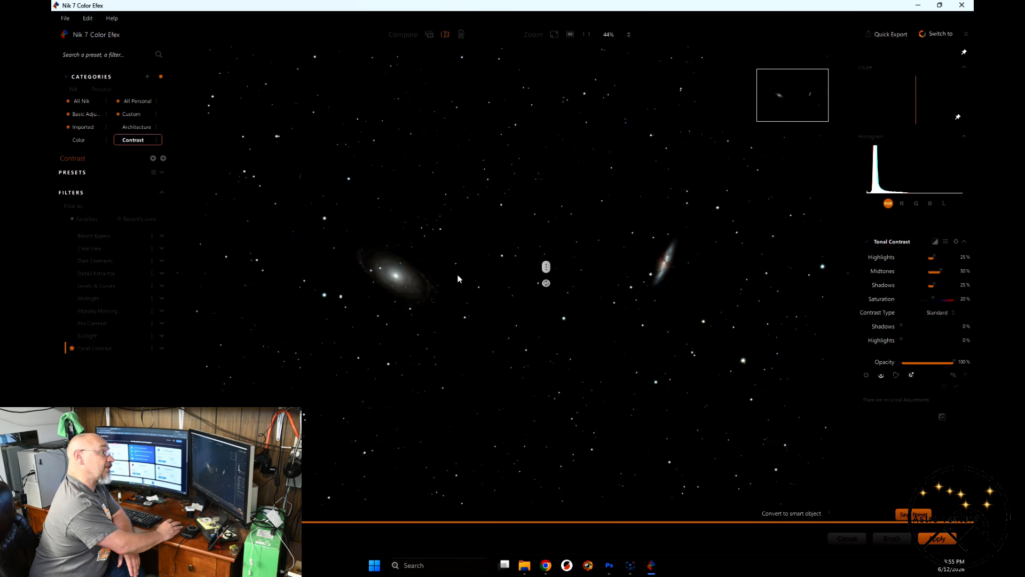
Step: Compare the large galaxy before and after Tonal Contrast using the split preview, and apply the filter
drag(545, 266, 536, 266)
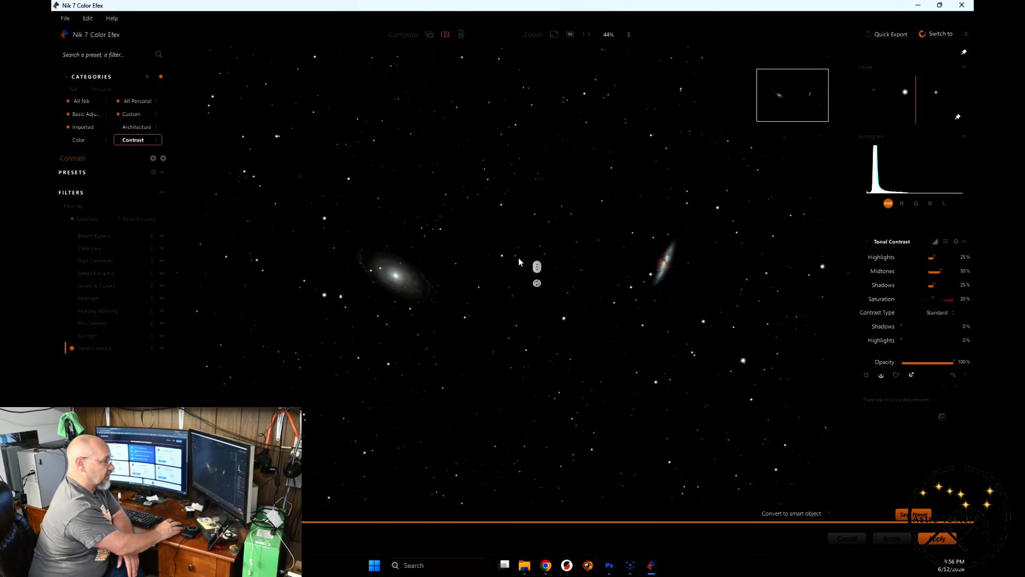
click(537, 270)
drag(492, 270, 483, 271)
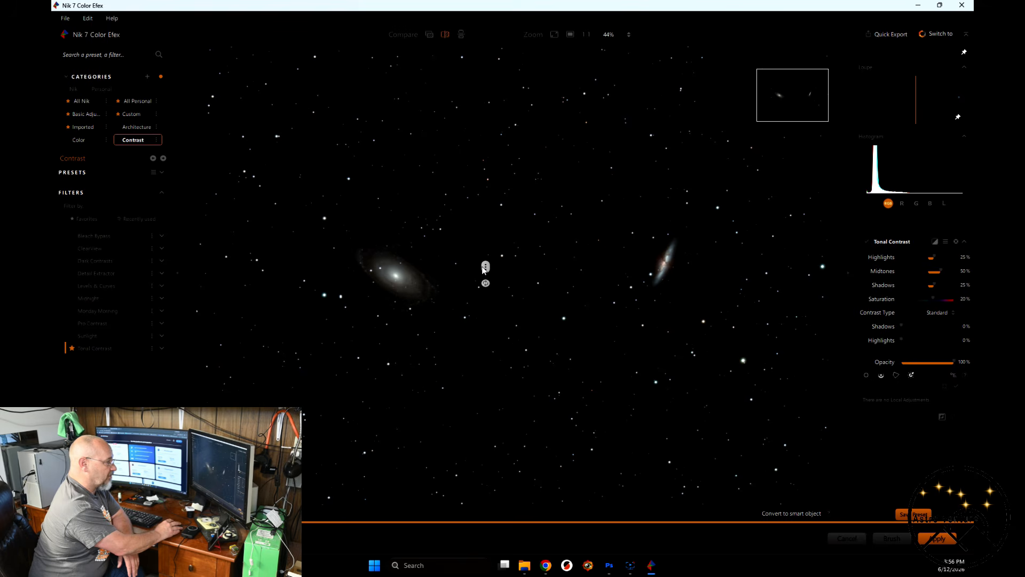
click(481, 271)
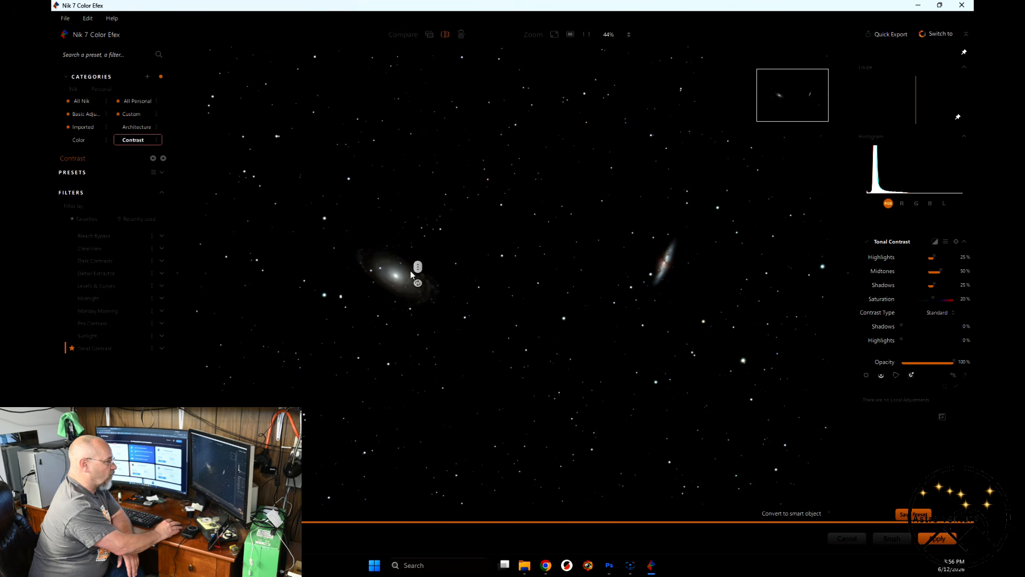
drag(293, 272, 310, 289)
scroll(390, 291, up, 3)
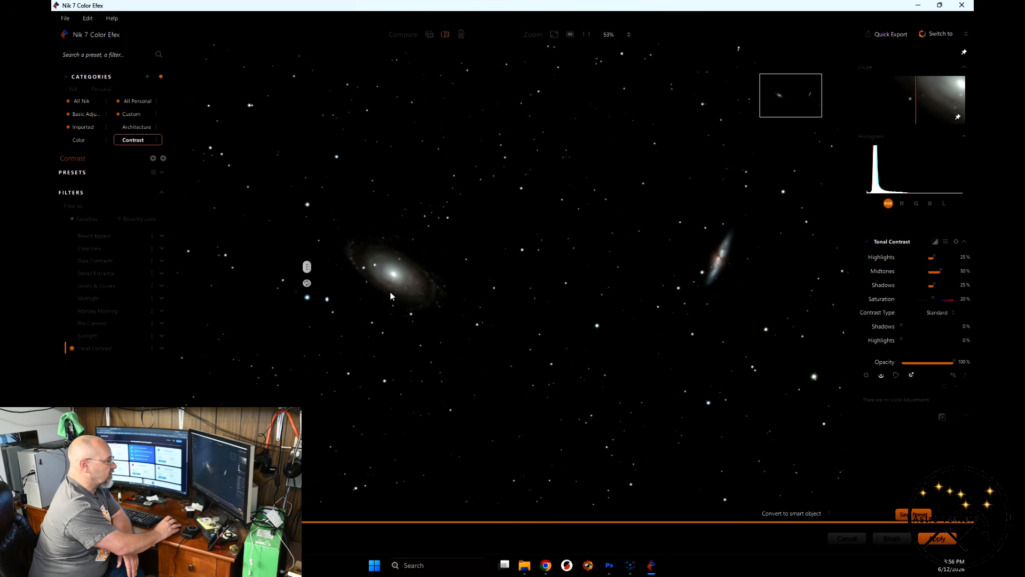
drag(302, 274, 516, 311)
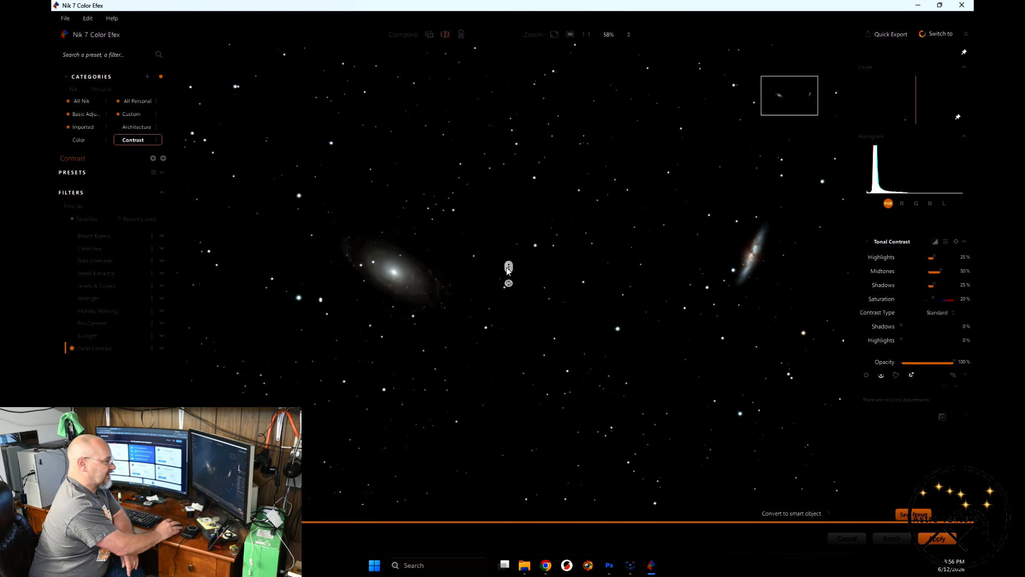
drag(508, 271, 554, 276)
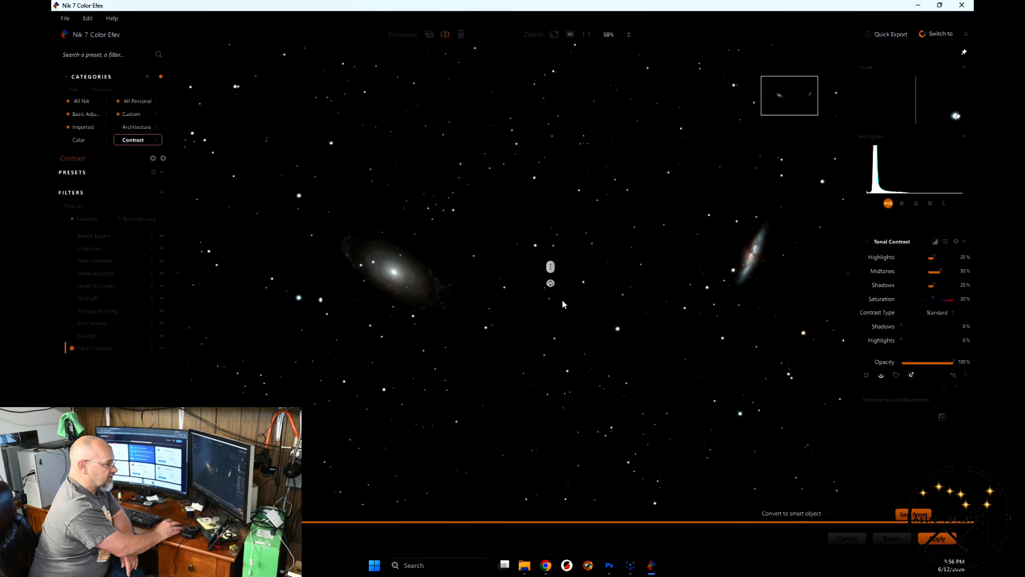
drag(551, 267, 642, 273)
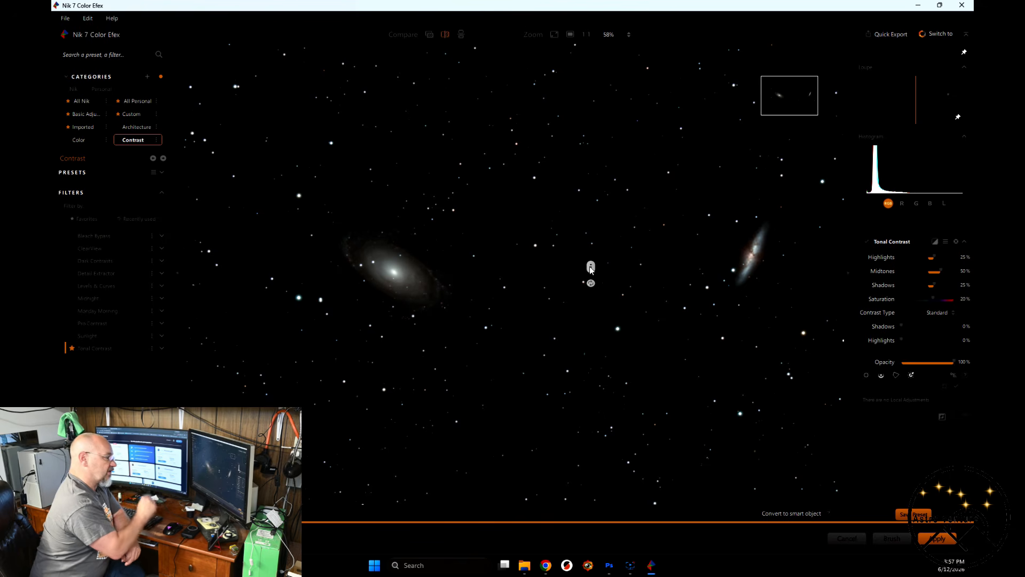
click(953, 543)
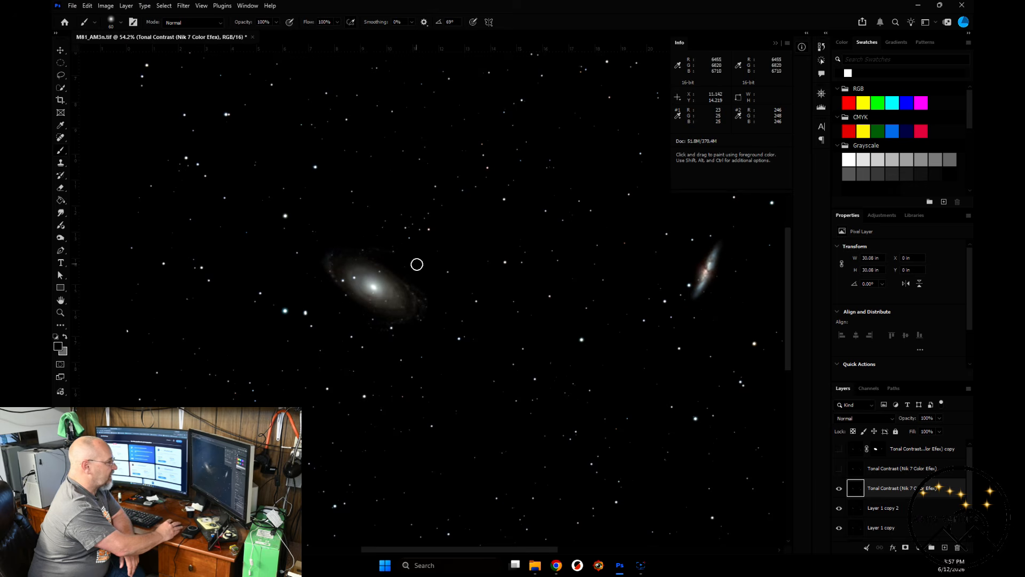
Step: Duplicate the newly filtered Tonal Contrast layer and rename the copy "Cam Raw"
click(60, 312)
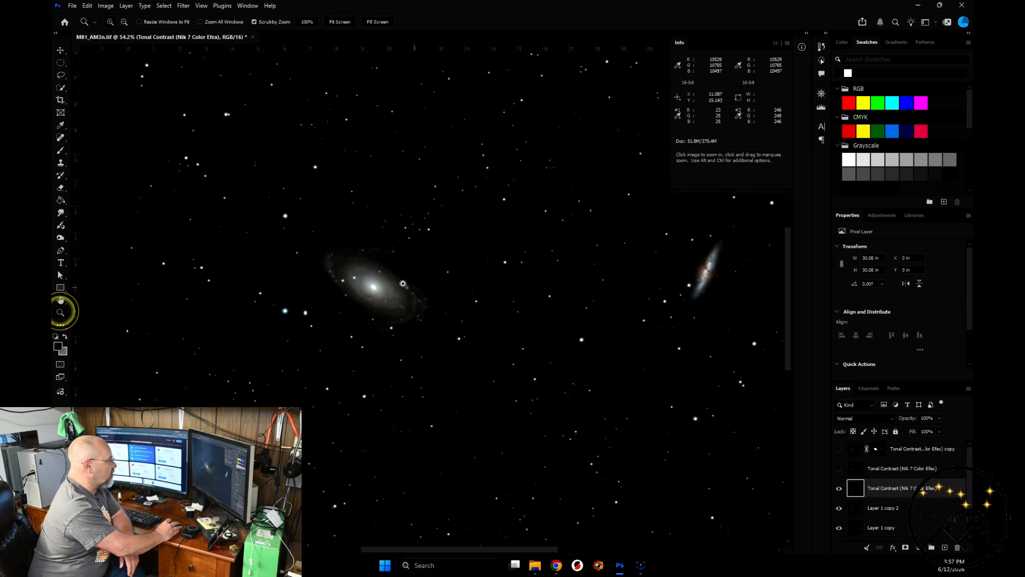
click(386, 278)
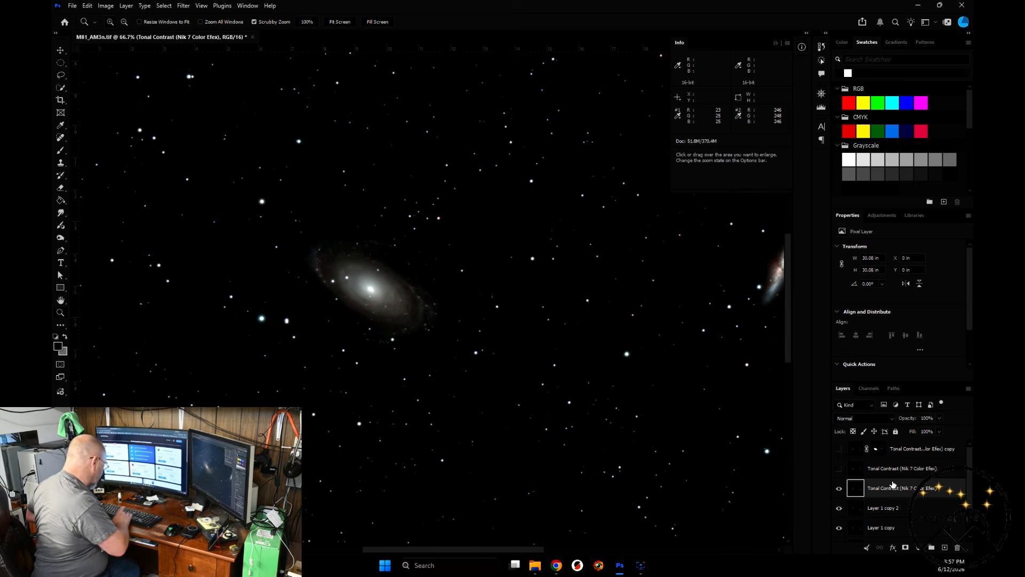
key(ctrl+j)
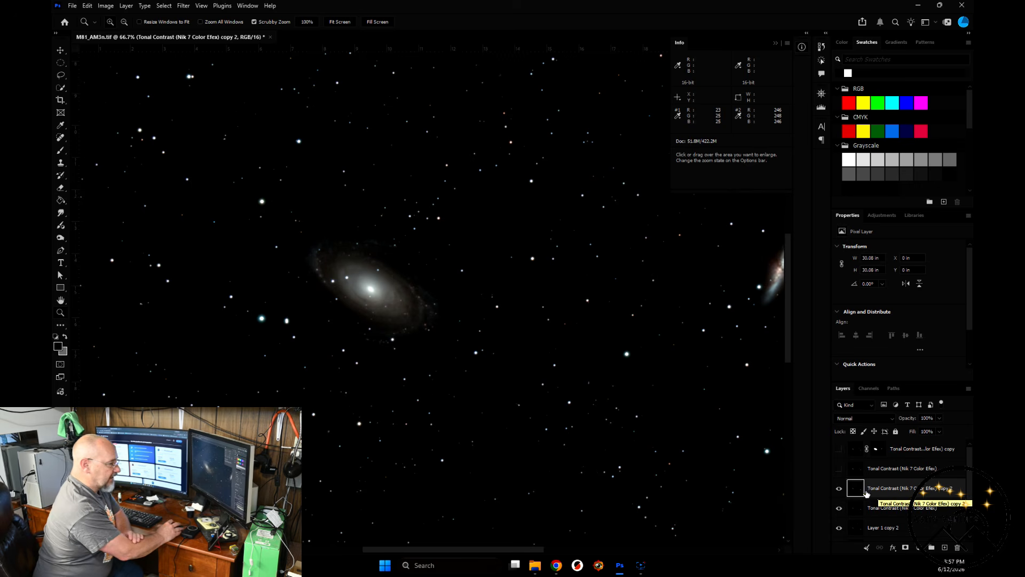
double_click(889, 490)
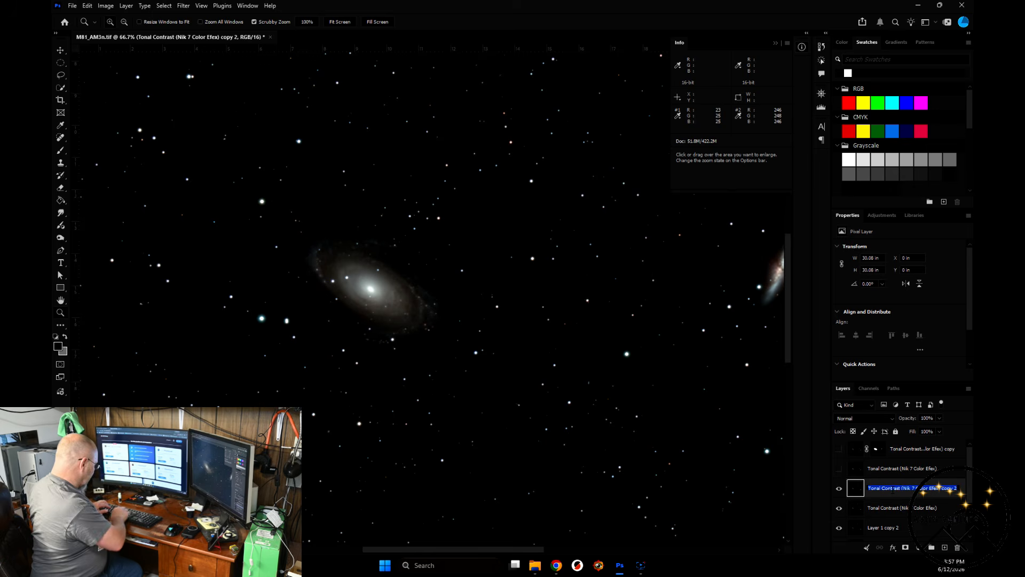
text(Cam Raw)
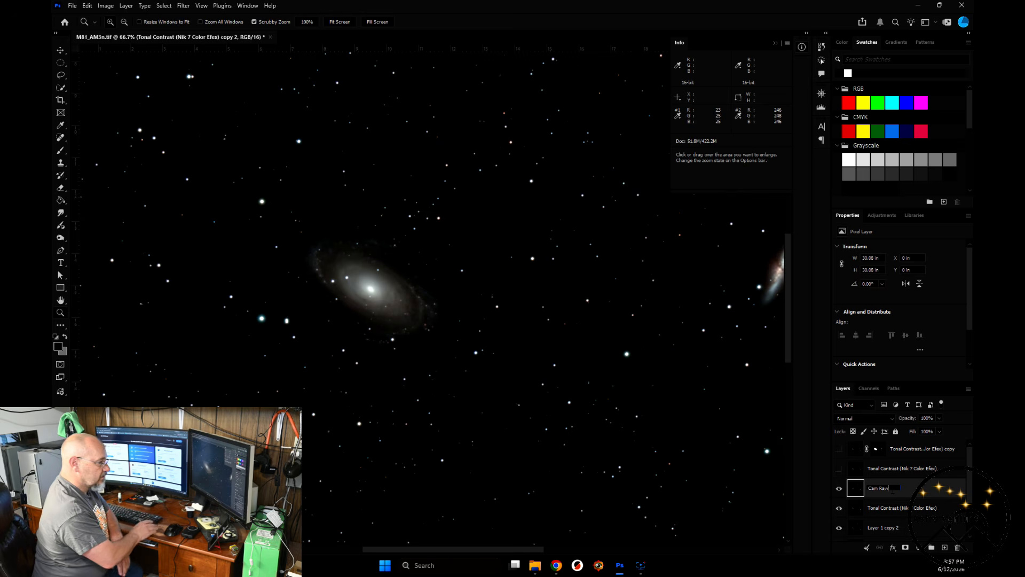
key(Return)
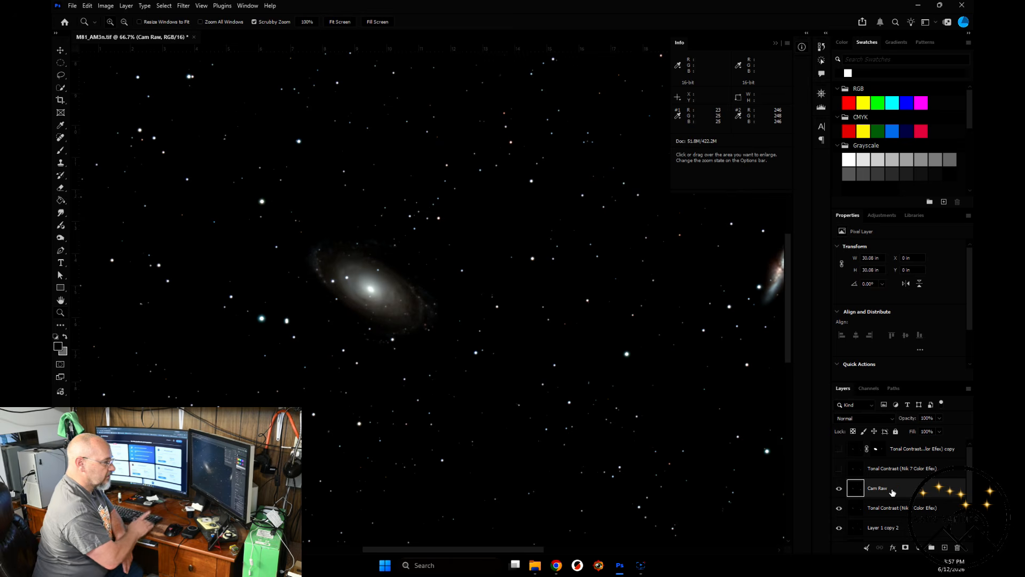
Step: Open the Camera Raw Filter on the Cam Raw layer and start a new brush mask
click(184, 6)
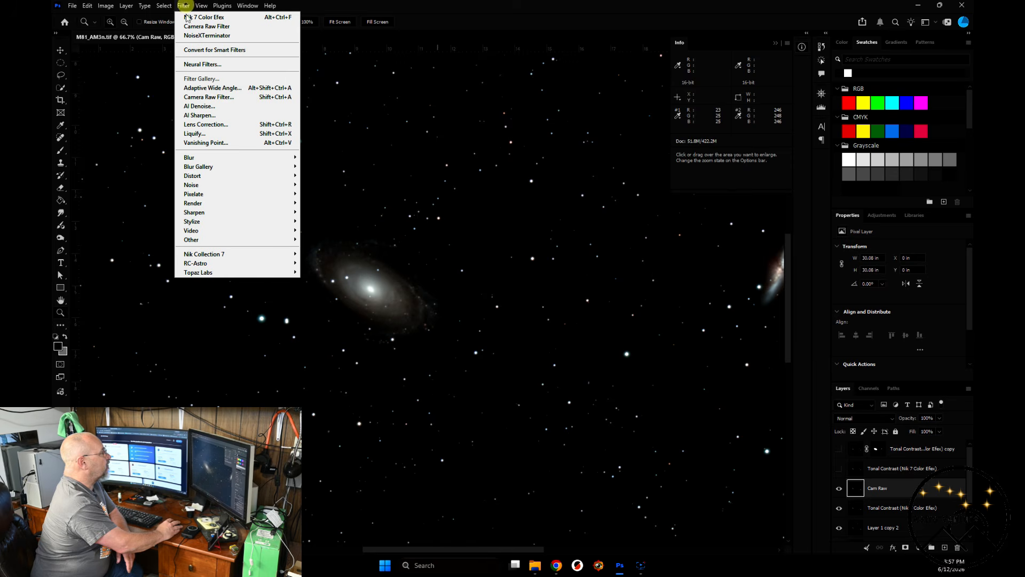
click(202, 98)
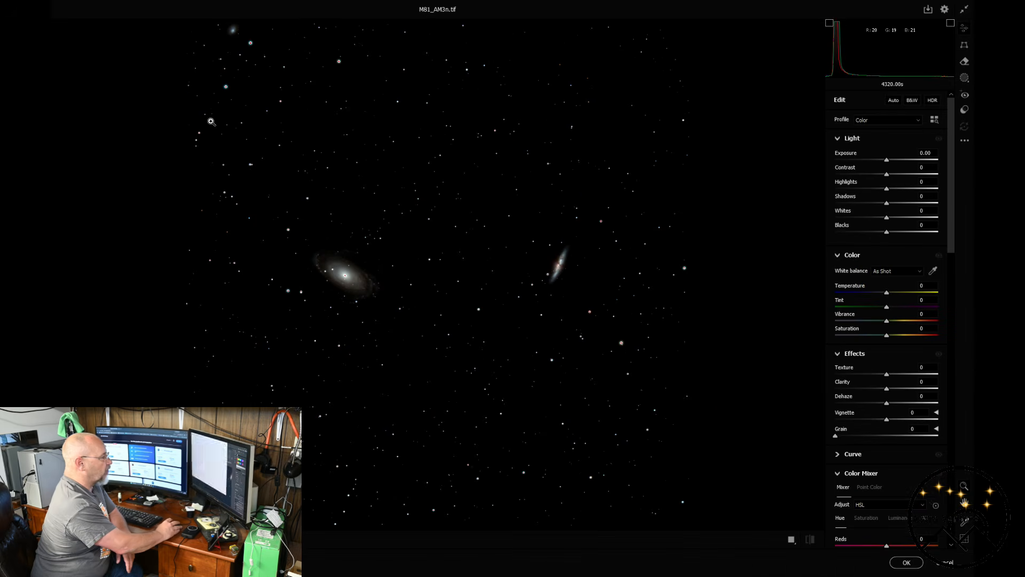
click(341, 276)
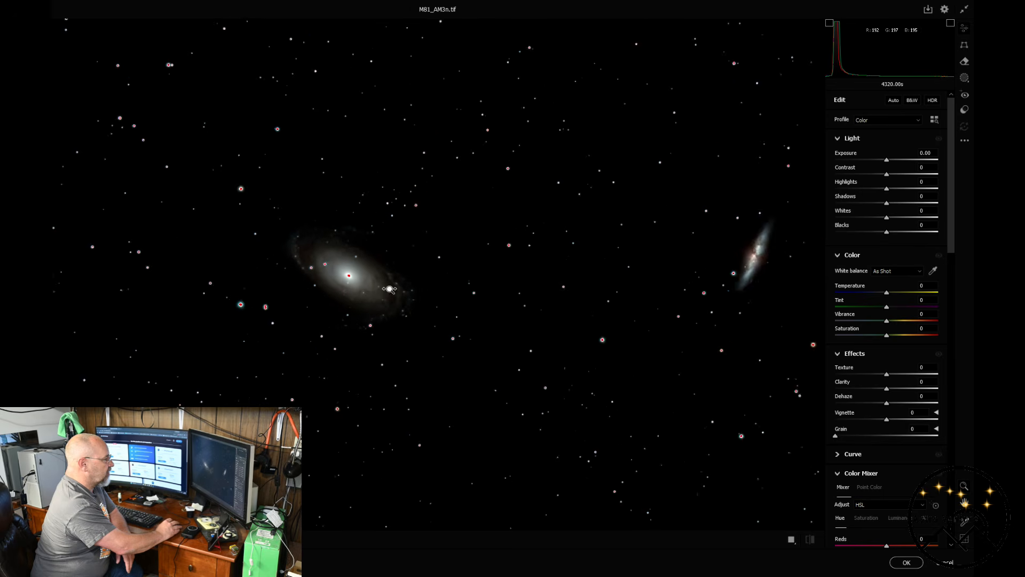
alt+click(404, 293)
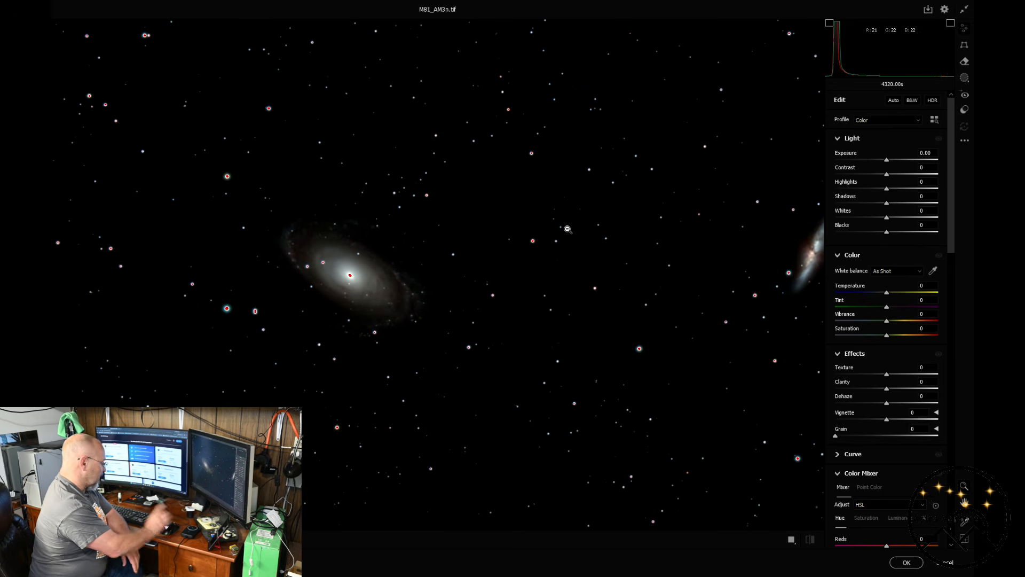
key(k)
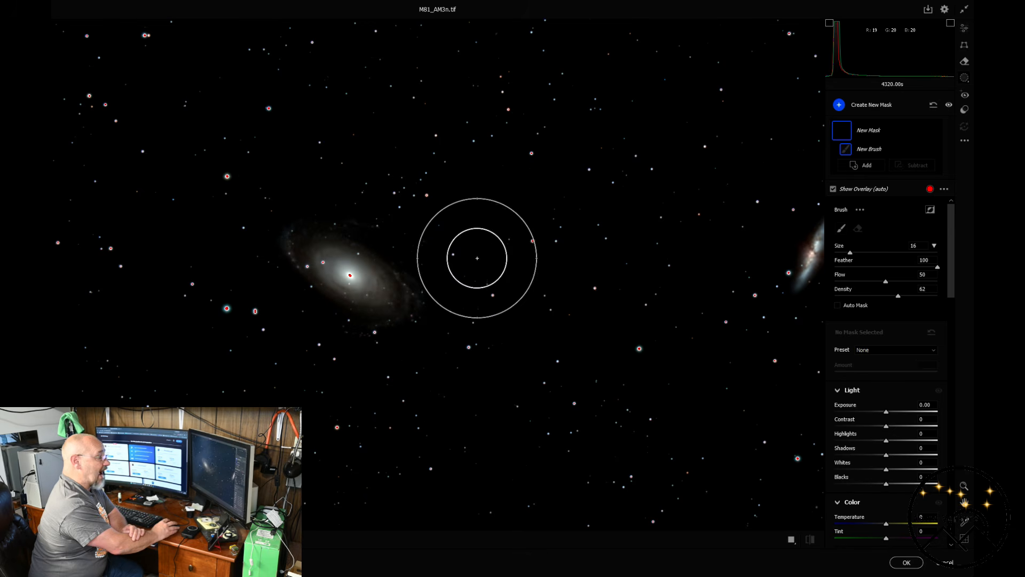
Step: Set the new brush mask's Clarity to +24 and paint the mask over the large spiral galaxy
scroll(920, 460, down, 10)
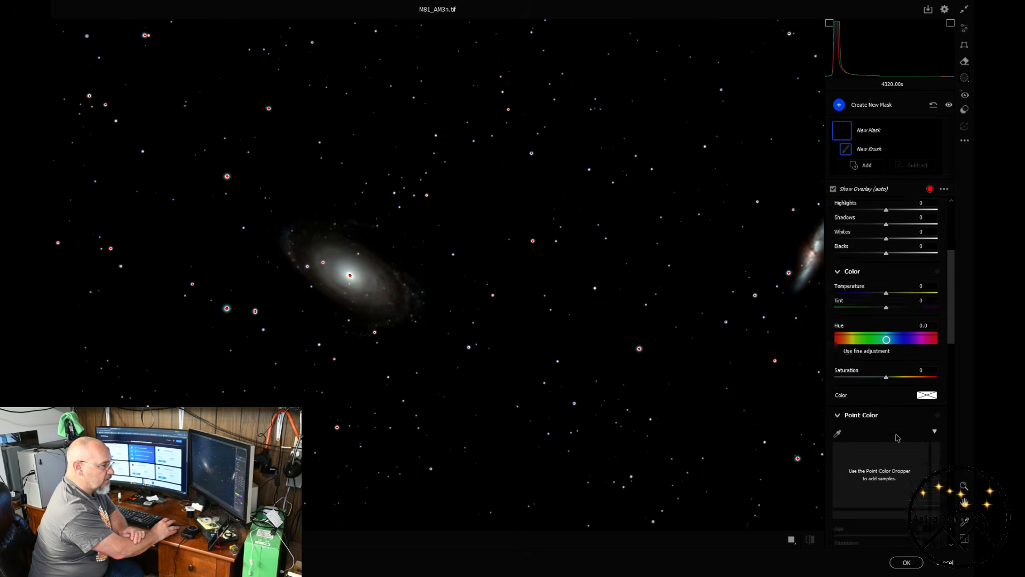
click(908, 429)
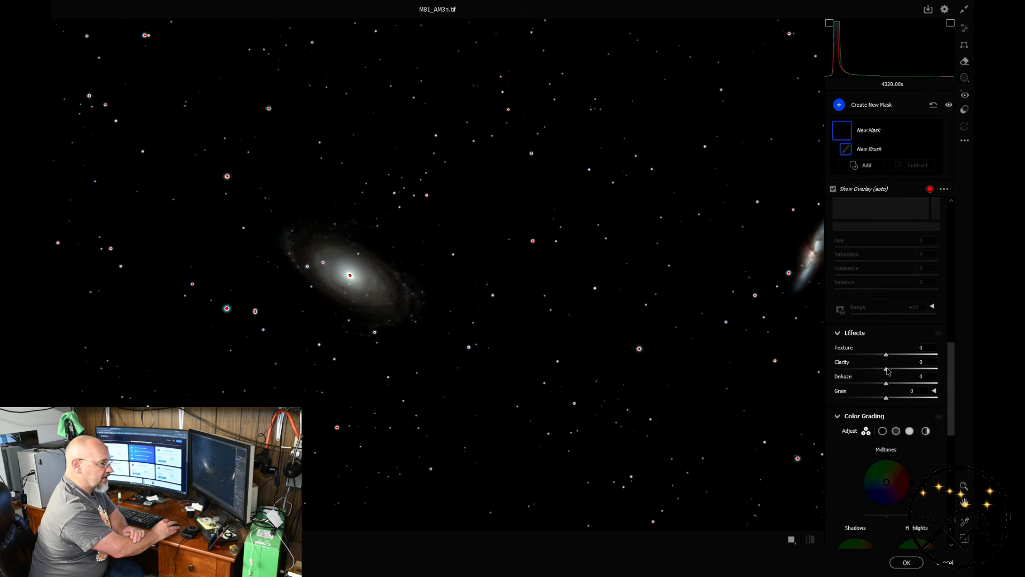
drag(886, 369, 892, 370)
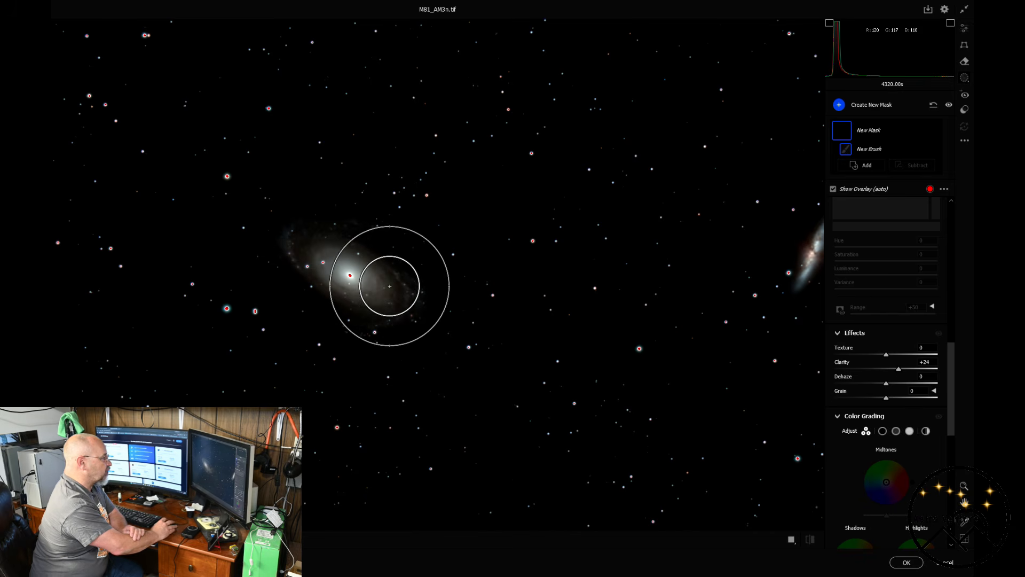
mouse_move(389, 279)
mouse_down()
mouse_move(302, 249)
mouse_move(302, 278)
mouse_move(376, 293)
mouse_move(347, 260)
mouse_move(308, 255)
mouse_move(386, 301)
mouse_move(447, 297)
mouse_move(421, 268)
mouse_move(309, 235)
mouse_up()
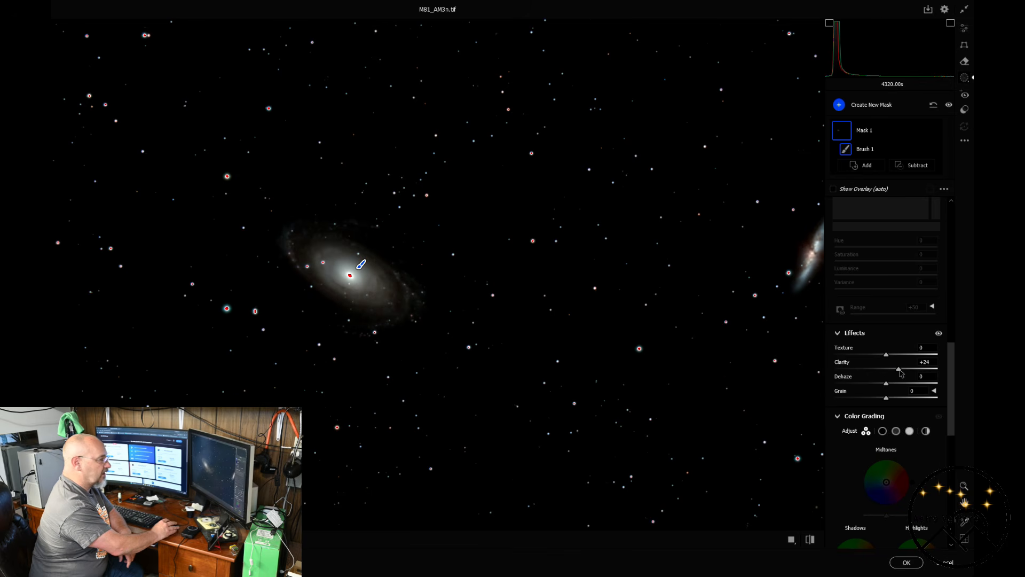
Step: Set the galaxy mask's Clarity to +71 and compare the image with the mask's Effects adjustments off and on
drag(900, 370, 782, 379)
mouse_move(947, 394)
mouse_down()
mouse_move(972, 400)
mouse_move(816, 396)
mouse_move(930, 404)
mouse_up()
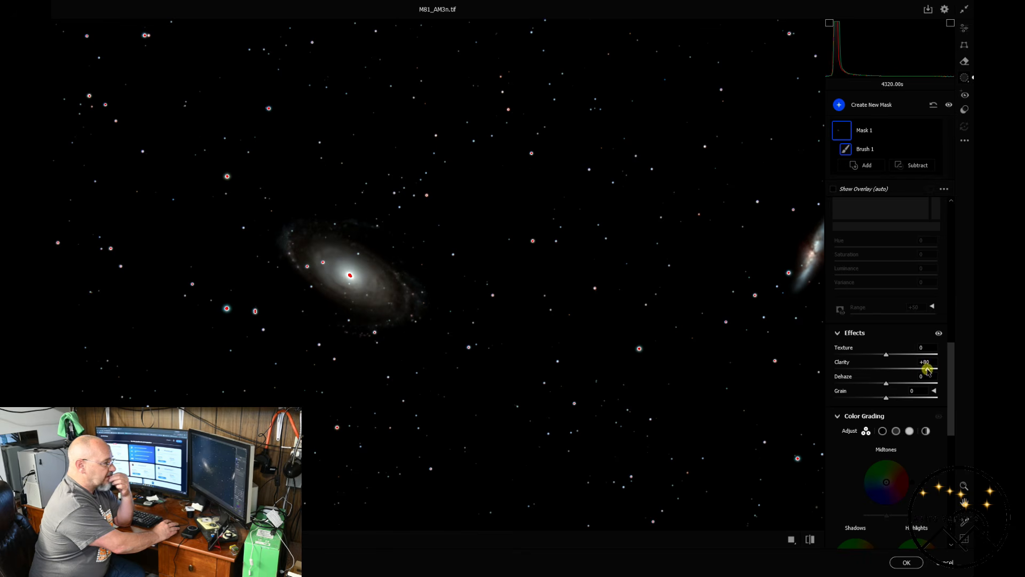
drag(928, 370, 926, 371)
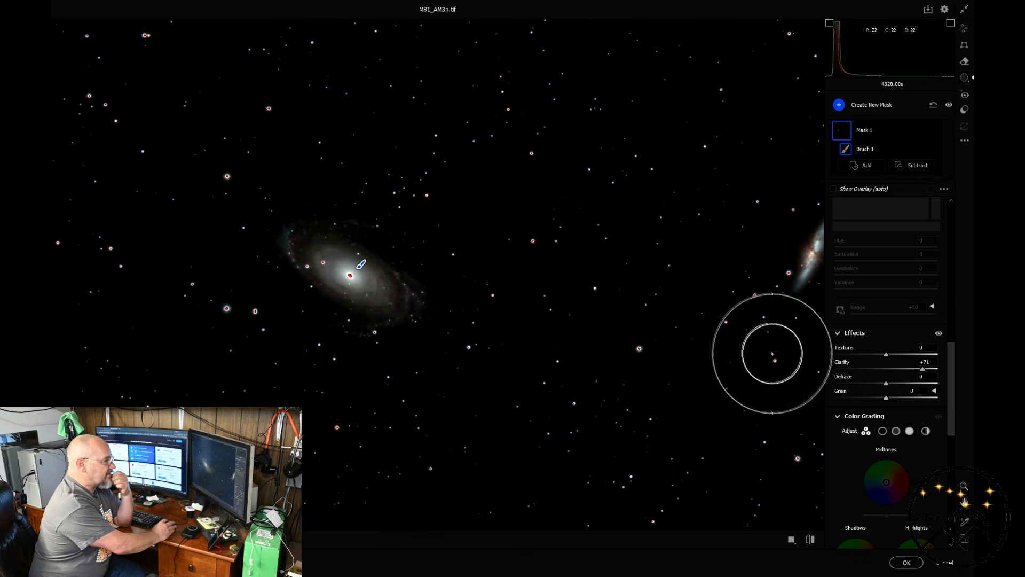
click(938, 333)
click(938, 333)
click(938, 334)
click(939, 335)
click(938, 334)
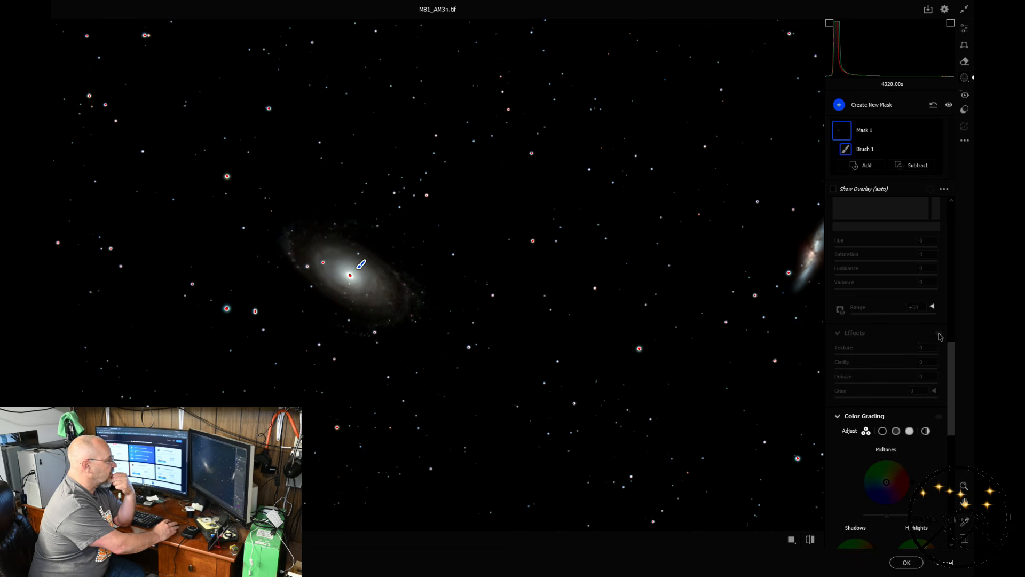
click(940, 334)
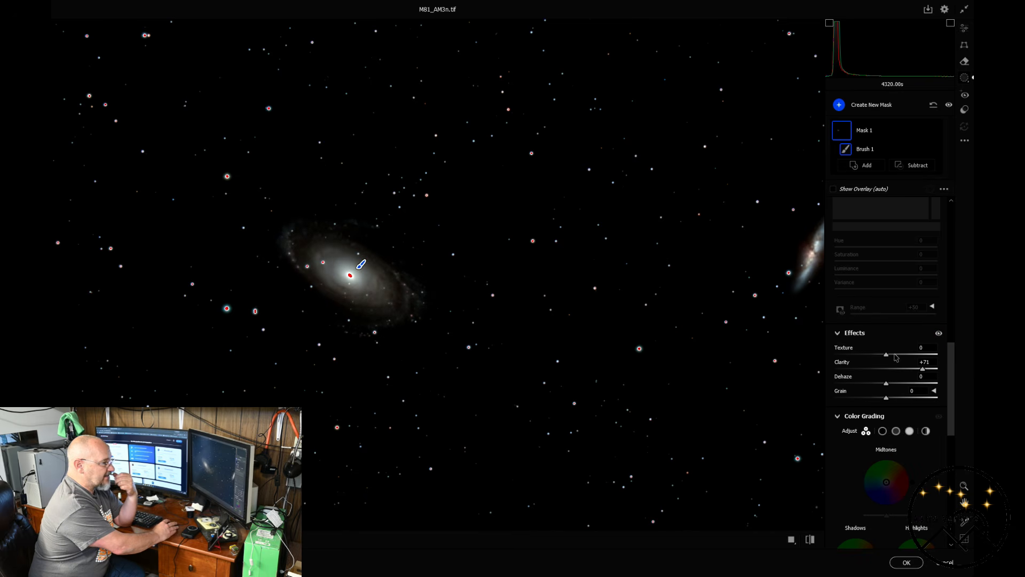
Step: Set the galaxy mask's Texture to +76
drag(886, 354, 836, 354)
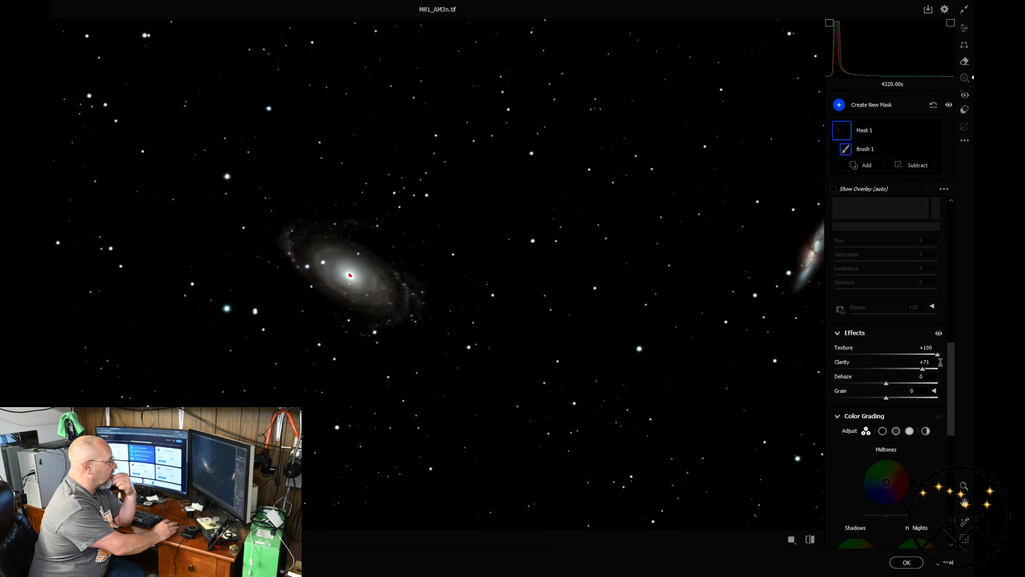
drag(972, 368, 923, 376)
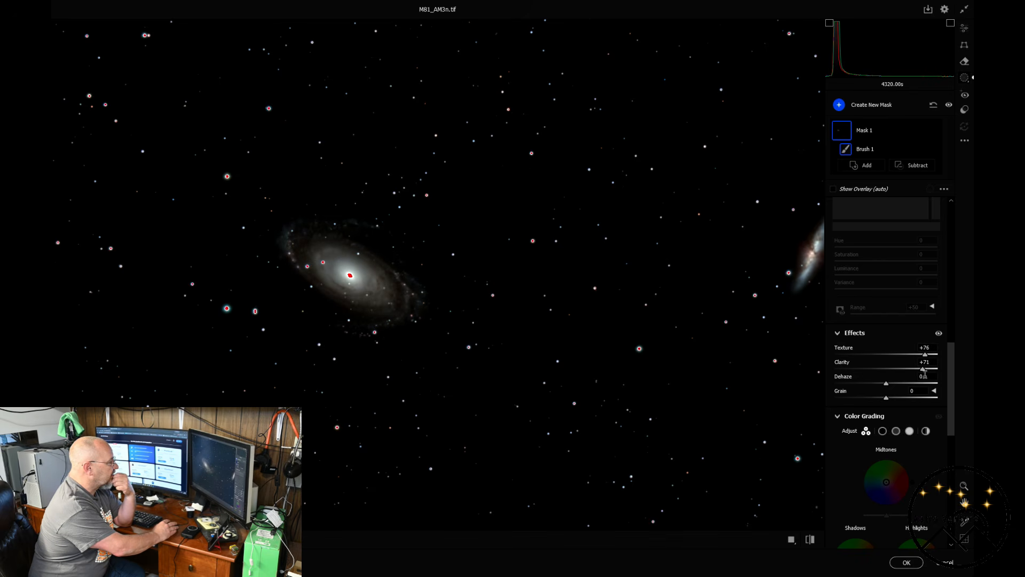
Step: Compare the image with the mask's Texture and Clarity effects off and on, and apply the Camera Raw filter
click(938, 335)
click(938, 334)
click(939, 334)
click(938, 334)
click(938, 334)
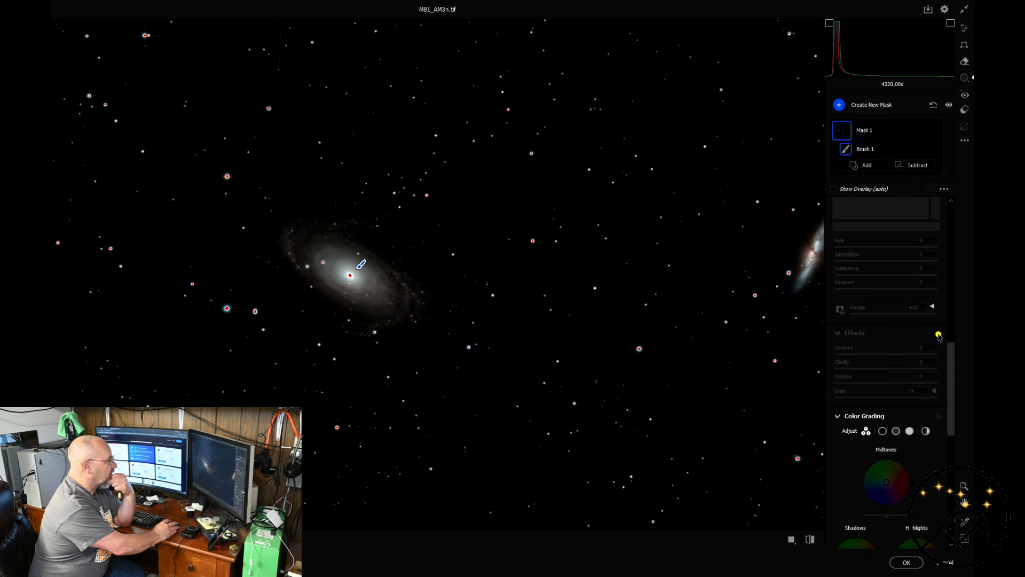
click(938, 334)
click(939, 334)
click(939, 334)
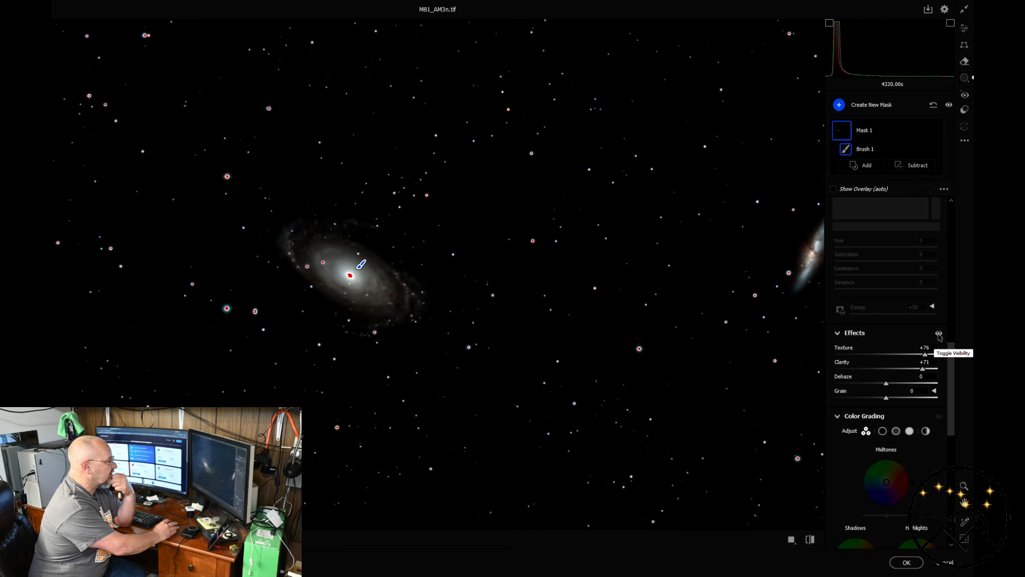
click(907, 563)
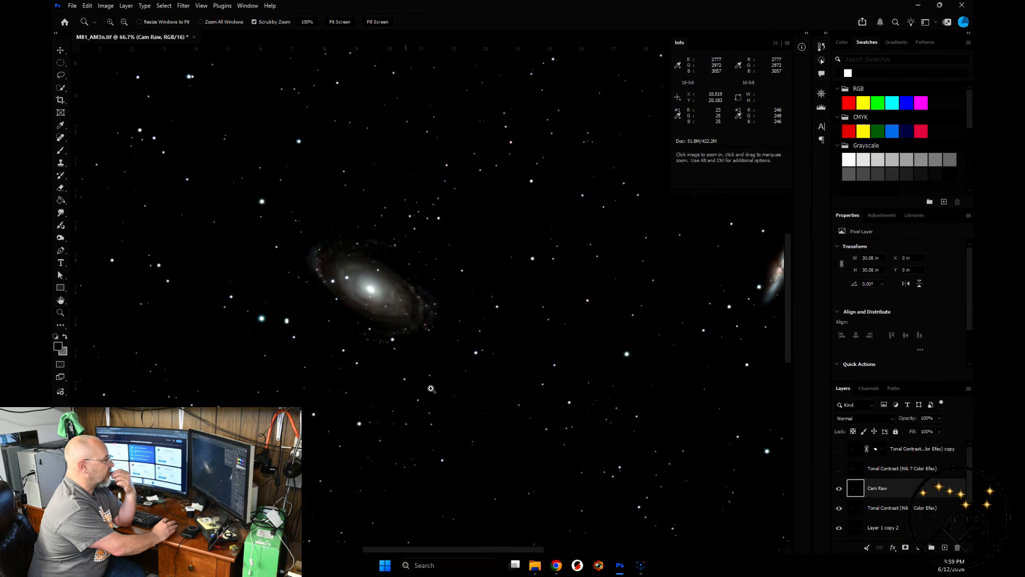
Step: Compare both galaxies with the Cam Raw layer and the Tonal Contrast layer beneath it hidden and shown again
click(339, 21)
click(346, 305)
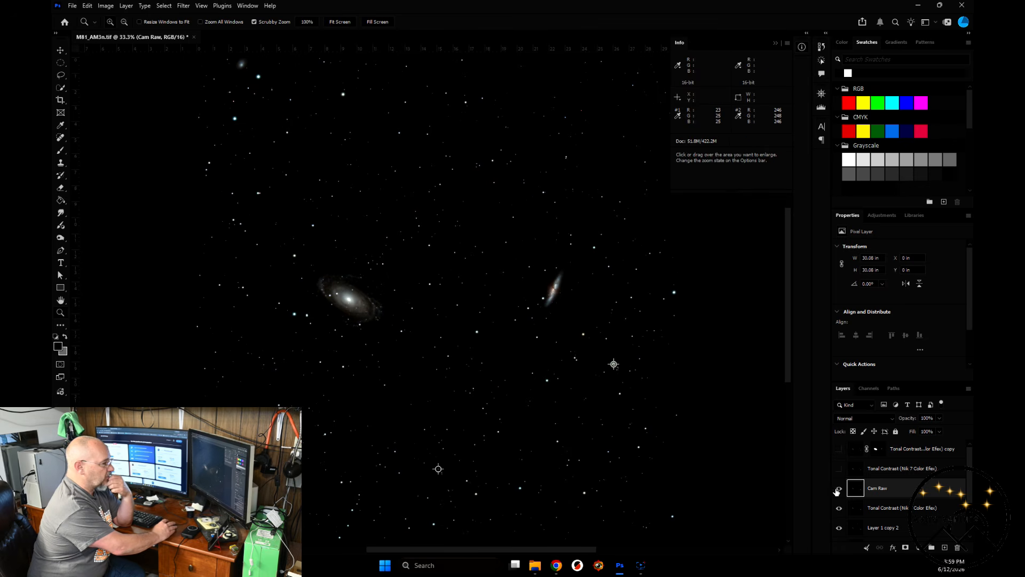
click(838, 489)
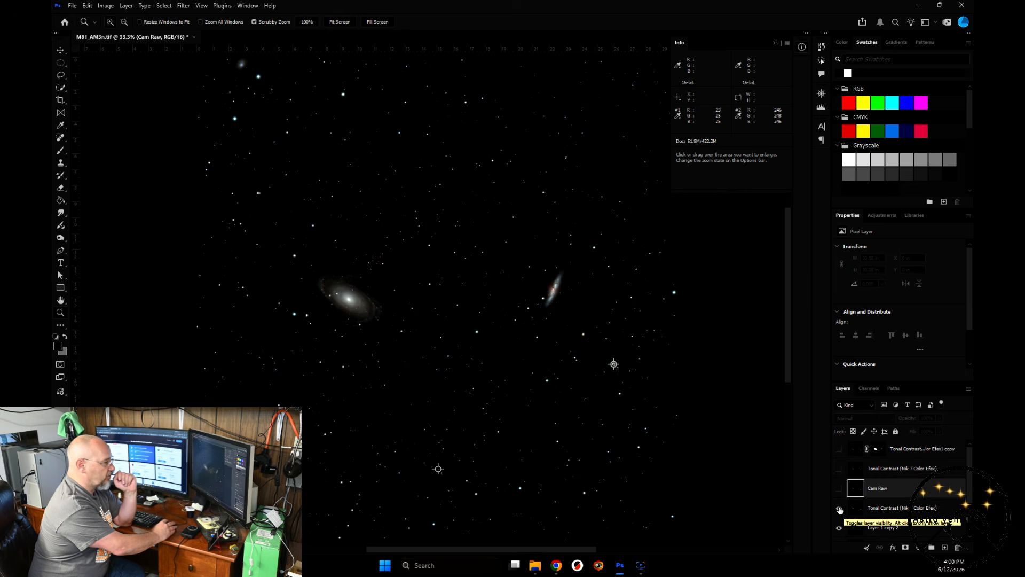
click(840, 510)
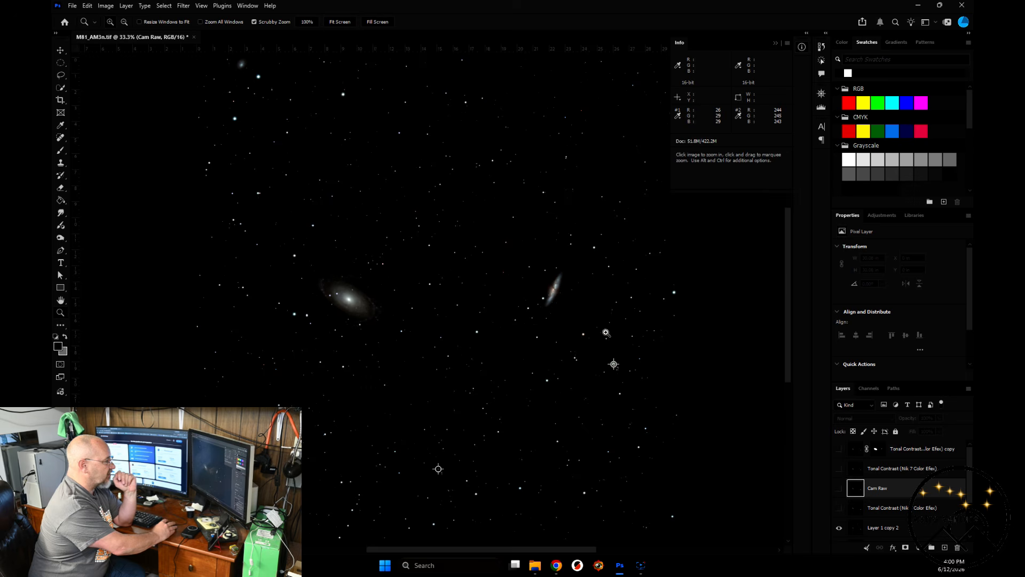
click(375, 303)
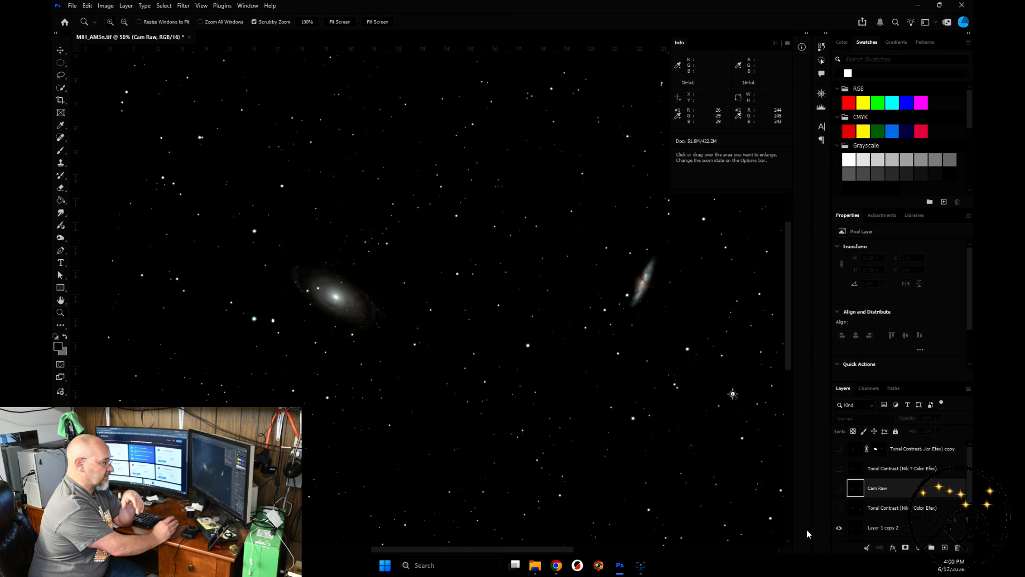
click(839, 509)
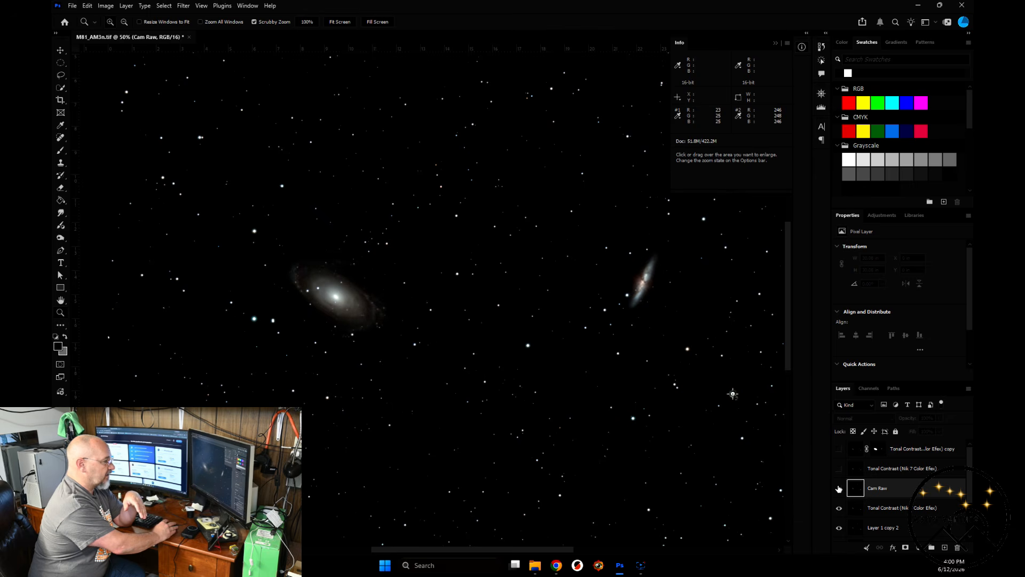
click(839, 488)
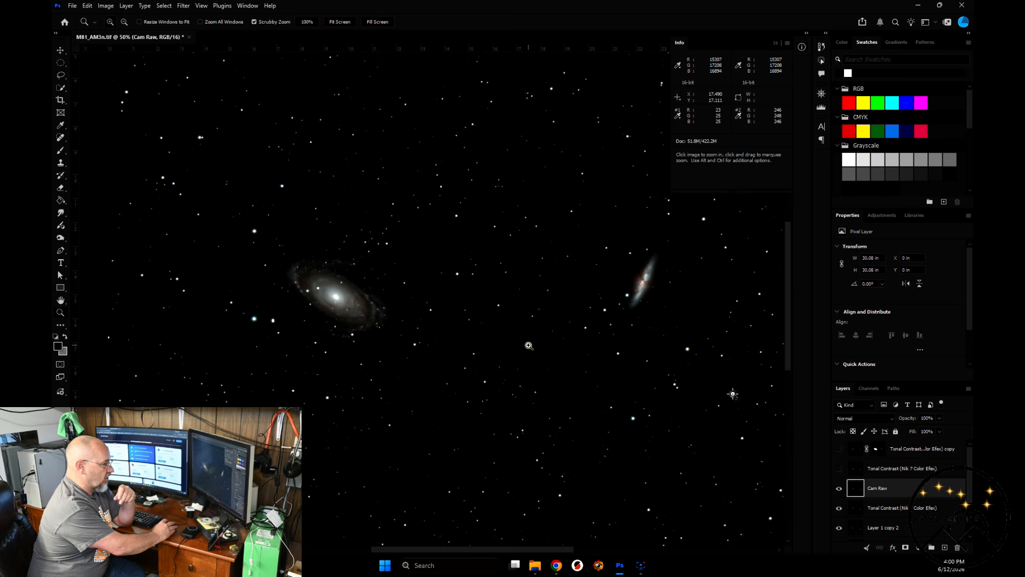
click(526, 344)
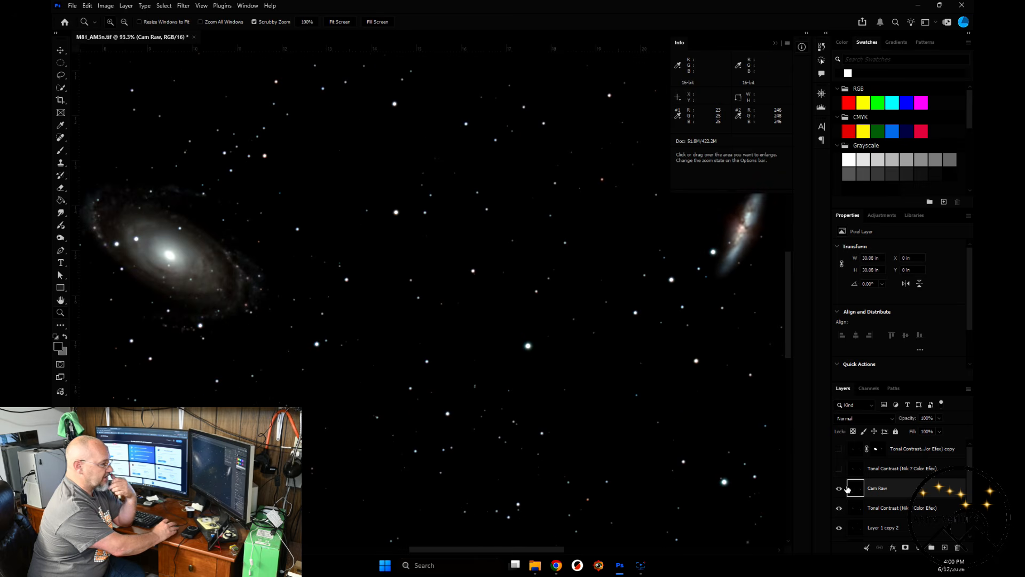
click(840, 487)
click(839, 507)
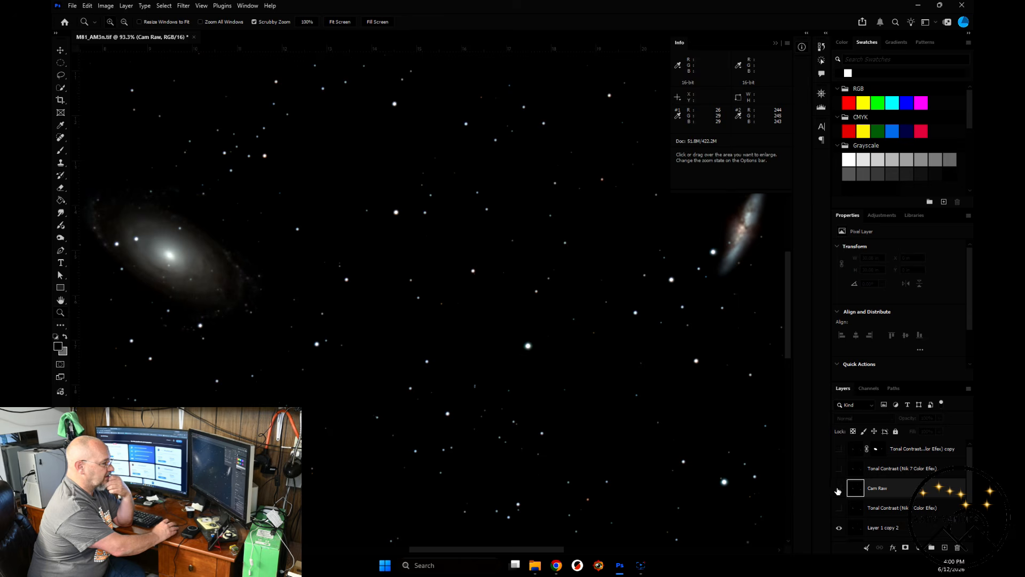
click(839, 508)
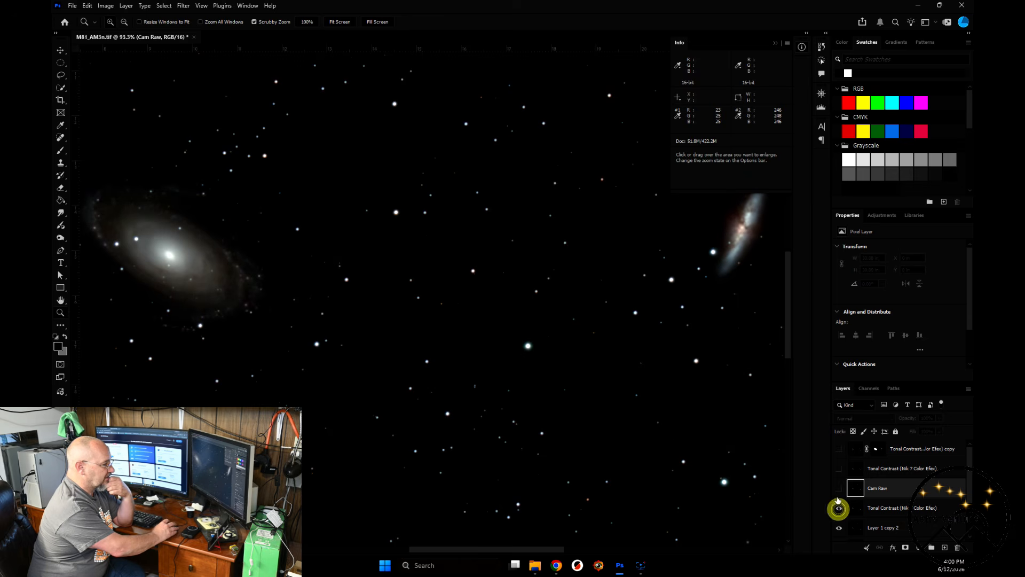
click(840, 487)
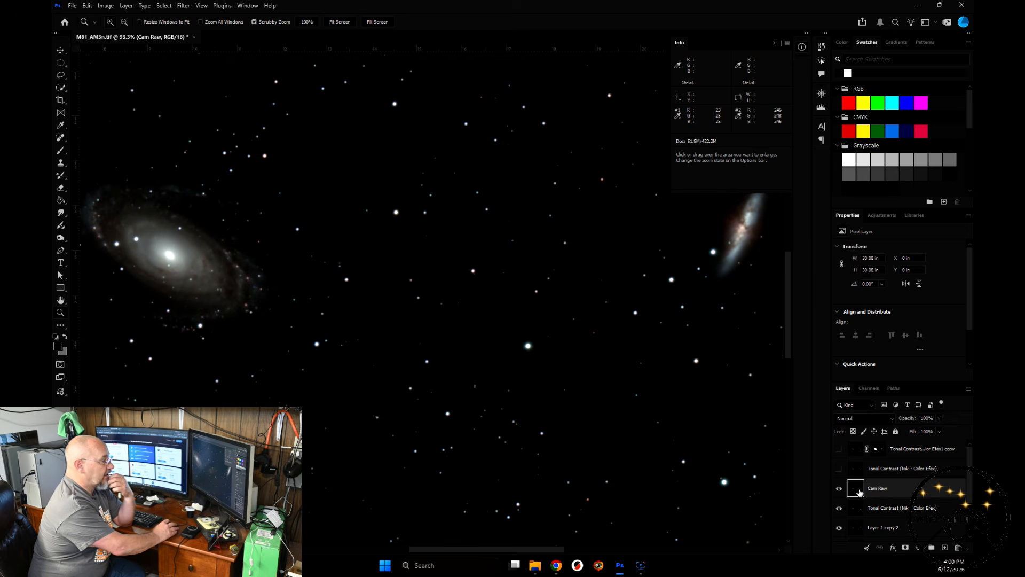
Step: Add a layer mask to the Cam Raw layer and fill it with black
drag(905, 489, 906, 549)
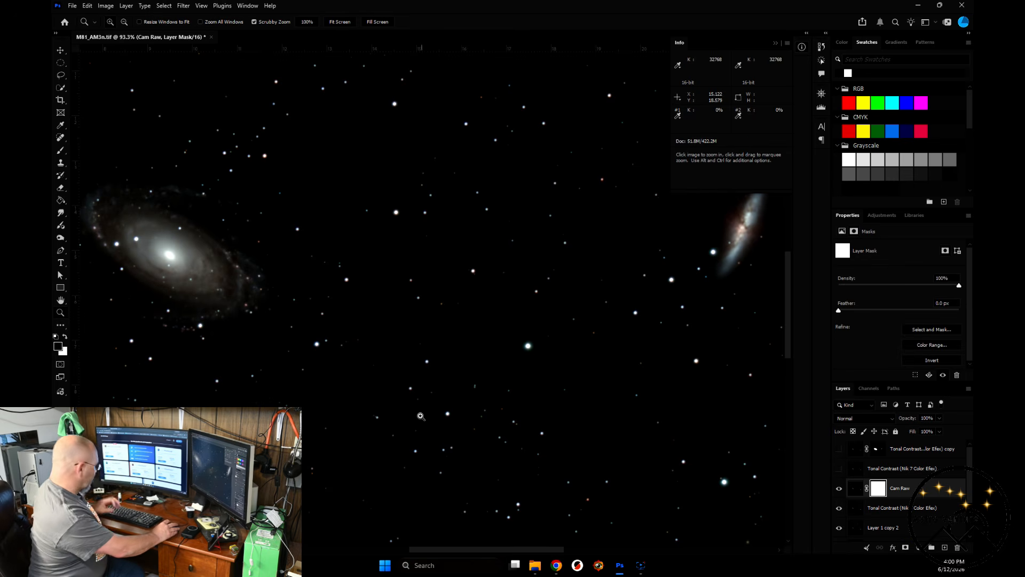
key(g)
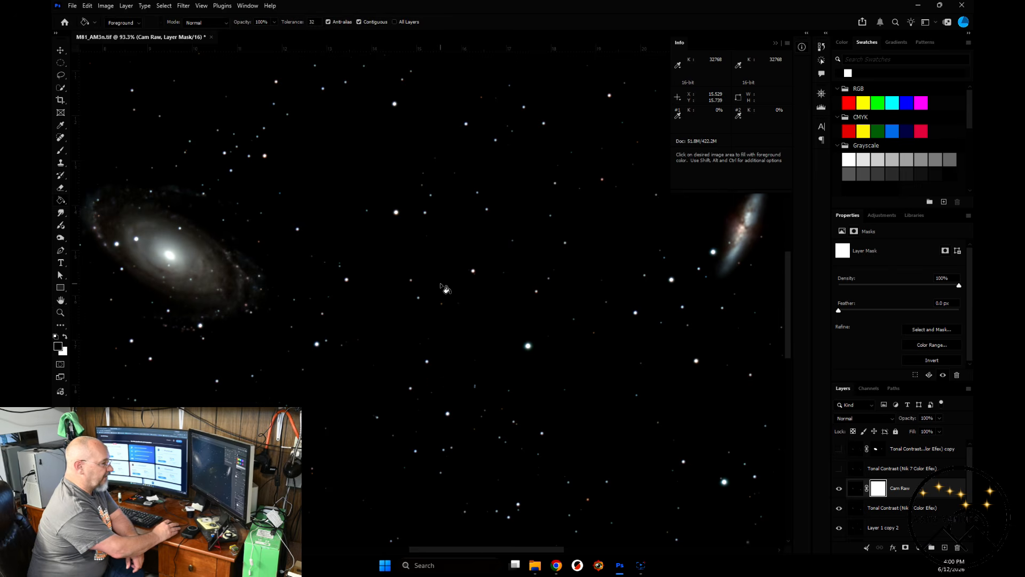
click(443, 288)
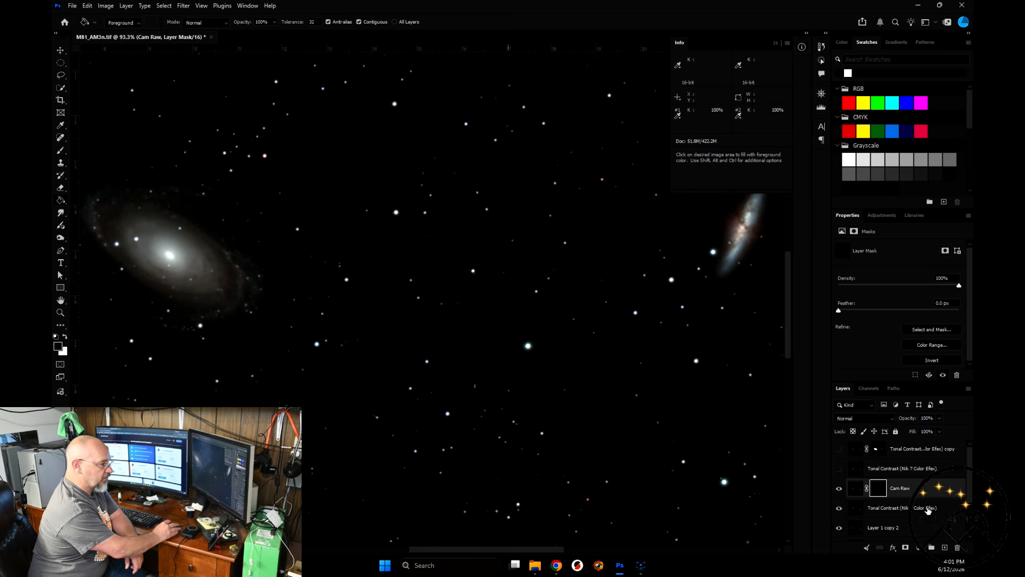
Step: Hide the Tonal Contrast layer beneath Cam Raw and compare the image with the Cam Raw layer mask disabled and enabled
click(837, 511)
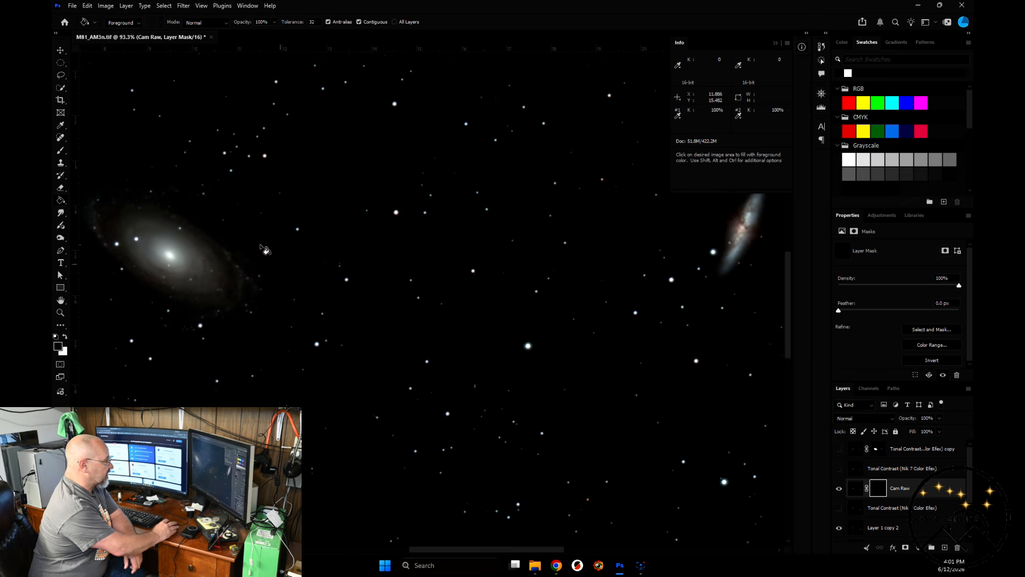
right_click(877, 491)
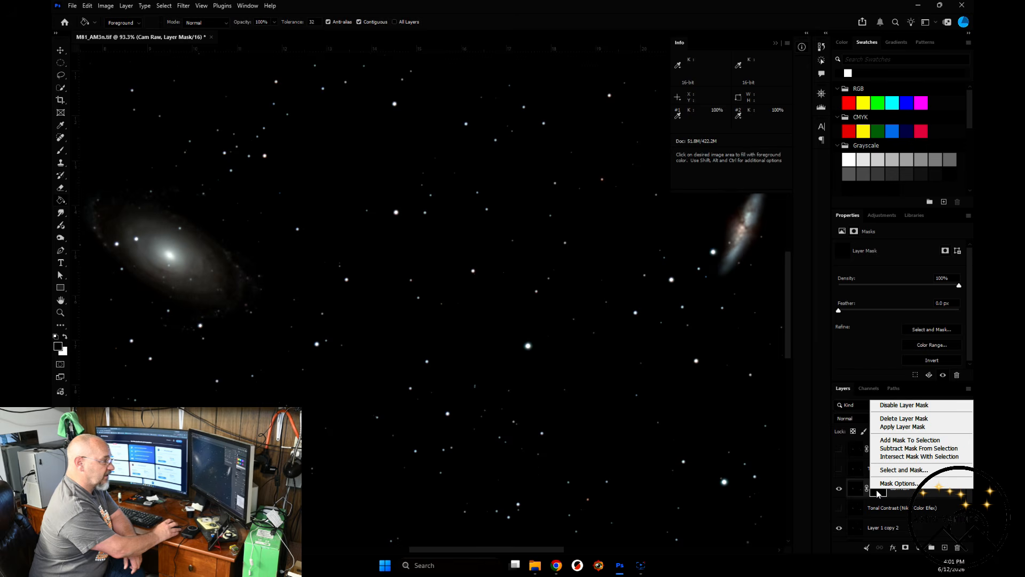
click(889, 405)
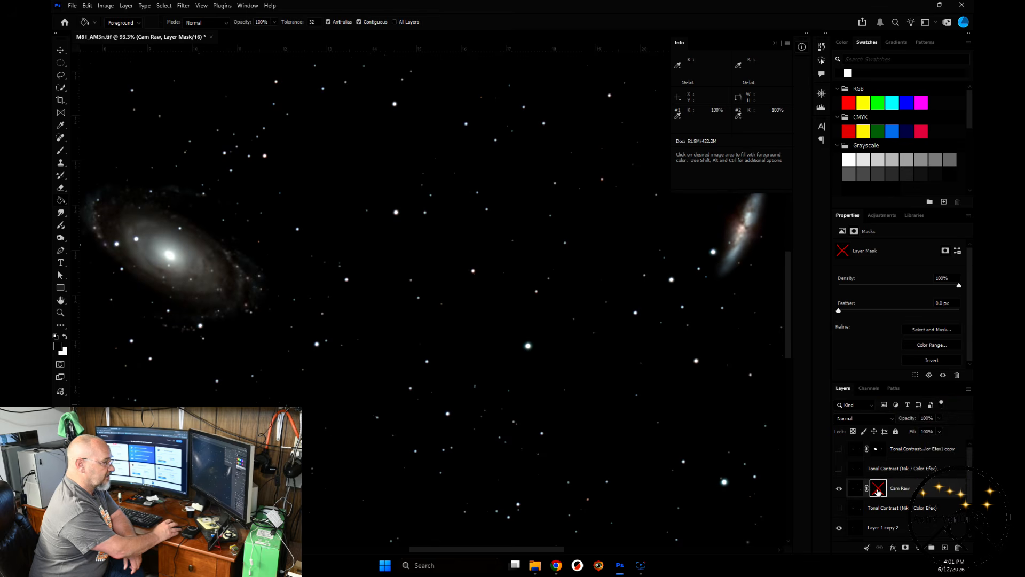
right_click(878, 491)
click(881, 404)
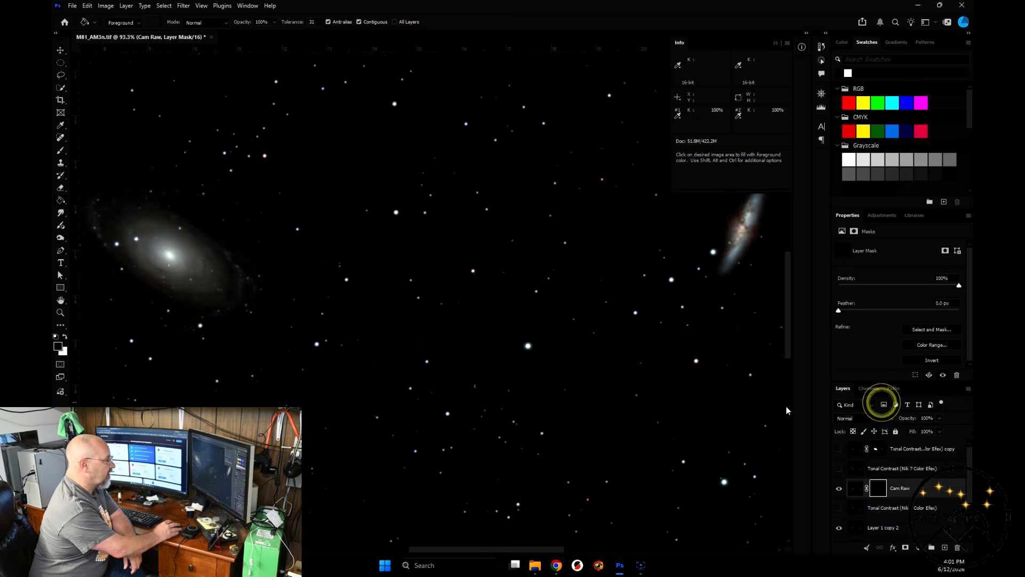
Step: Paint white on the Cam Raw layer mask over the whole large spiral galaxy, enlarging the brush to 175 px
click(61, 312)
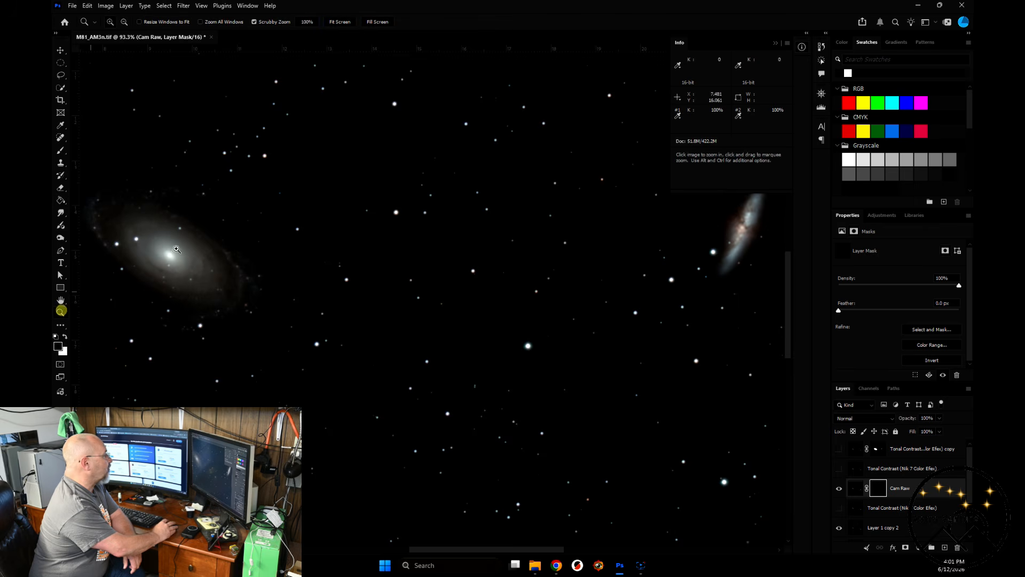
click(338, 25)
drag(344, 305, 364, 373)
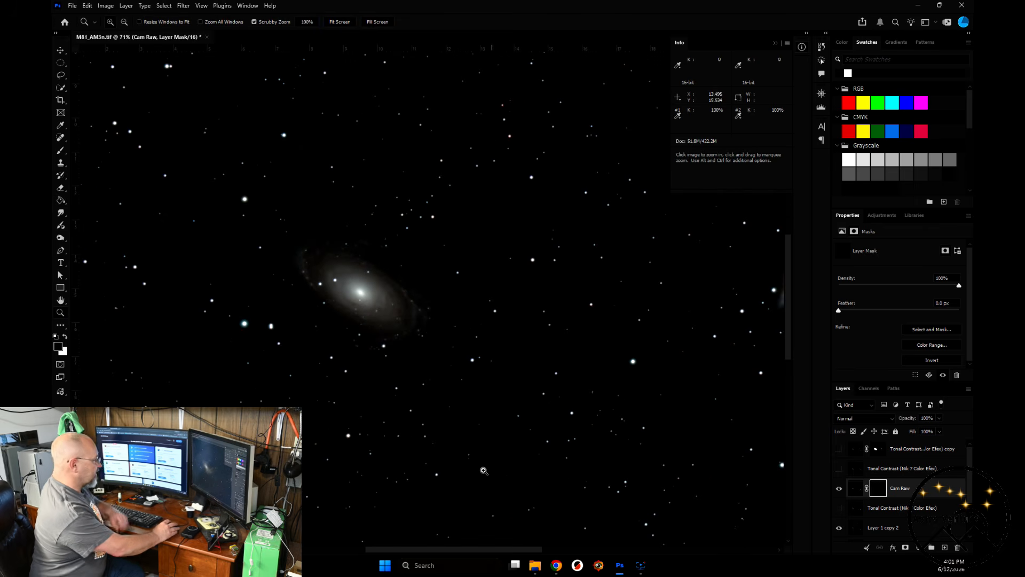
key(b)
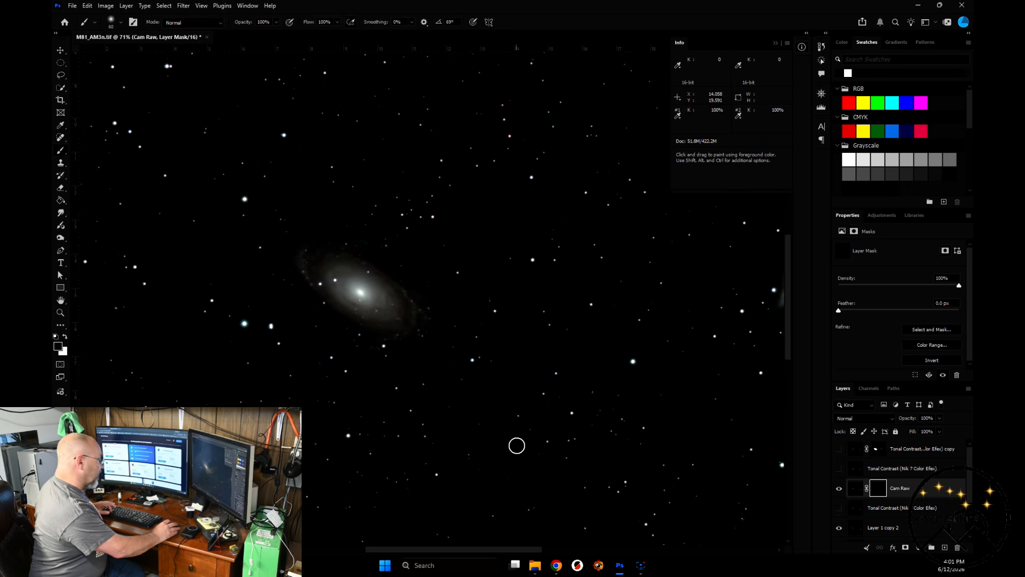
key(x)
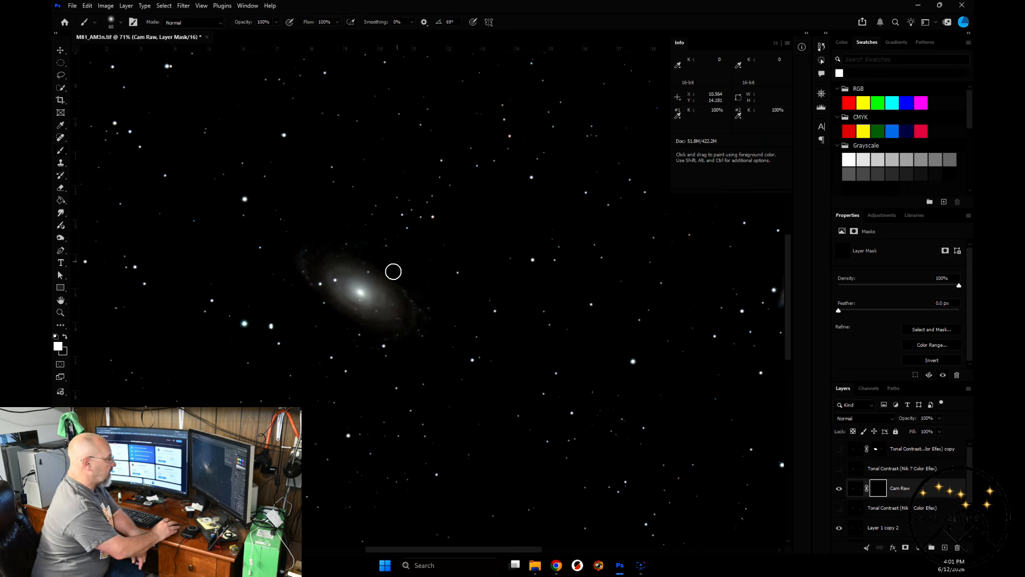
key(bracketright)
key(bracketright)
mouse_move(401, 301)
mouse_down()
mouse_move(353, 288)
mouse_move(339, 297)
mouse_move(382, 271)
mouse_move(338, 266)
mouse_move(404, 276)
mouse_move(325, 245)
mouse_move(320, 290)
mouse_move(389, 273)
mouse_move(309, 271)
mouse_move(391, 287)
mouse_move(367, 319)
mouse_move(338, 313)
mouse_move(331, 326)
mouse_move(382, 339)
mouse_move(441, 306)
mouse_move(394, 328)
mouse_move(425, 310)
mouse_move(444, 327)
mouse_move(465, 300)
mouse_move(368, 274)
mouse_move(405, 294)
mouse_move(360, 296)
mouse_move(395, 280)
mouse_up()
key(bracketright)
key(bracketright)
key(bracketright)
key(bracketright)
key(bracketright)
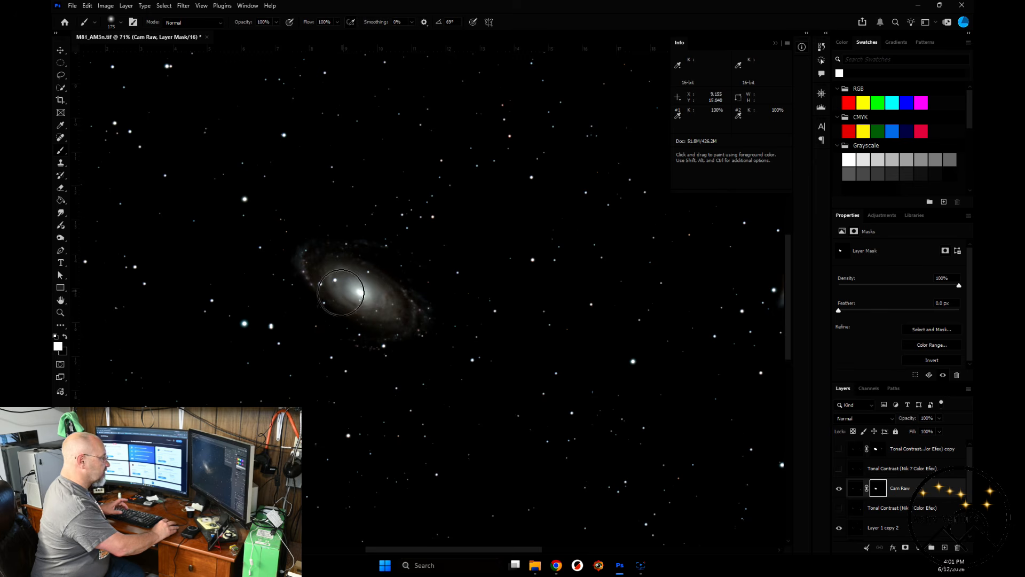
drag(403, 314, 412, 299)
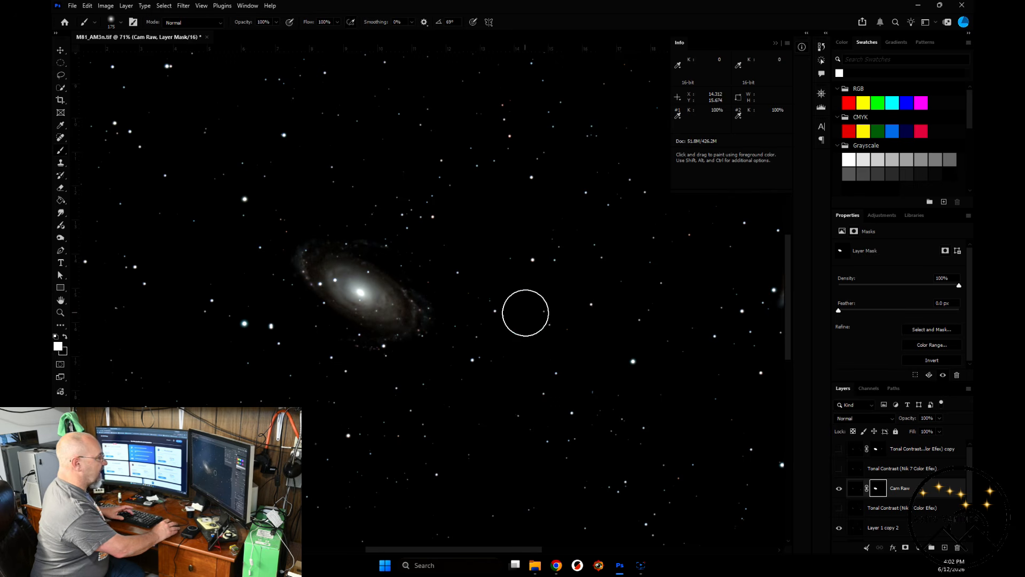
Step: Show the red mask overlay and trim the mask's edge around the large galaxy with a 500 px black brush
key(backslash)
key(x)
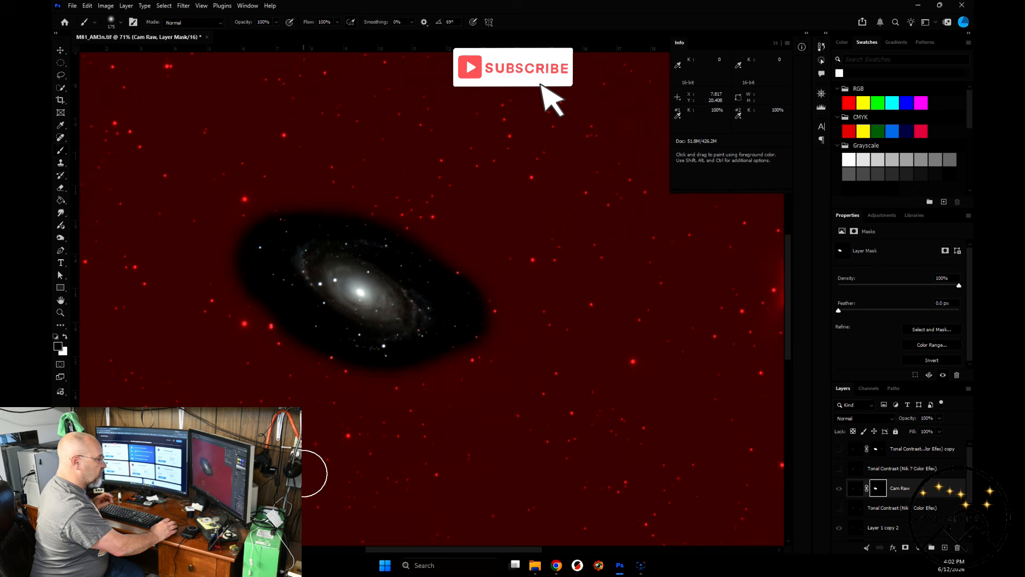
key(bracketright)
key(bracketright)
key(bracketright)
key(bracketright)
key(bracketright)
key(bracketright)
key(bracketright)
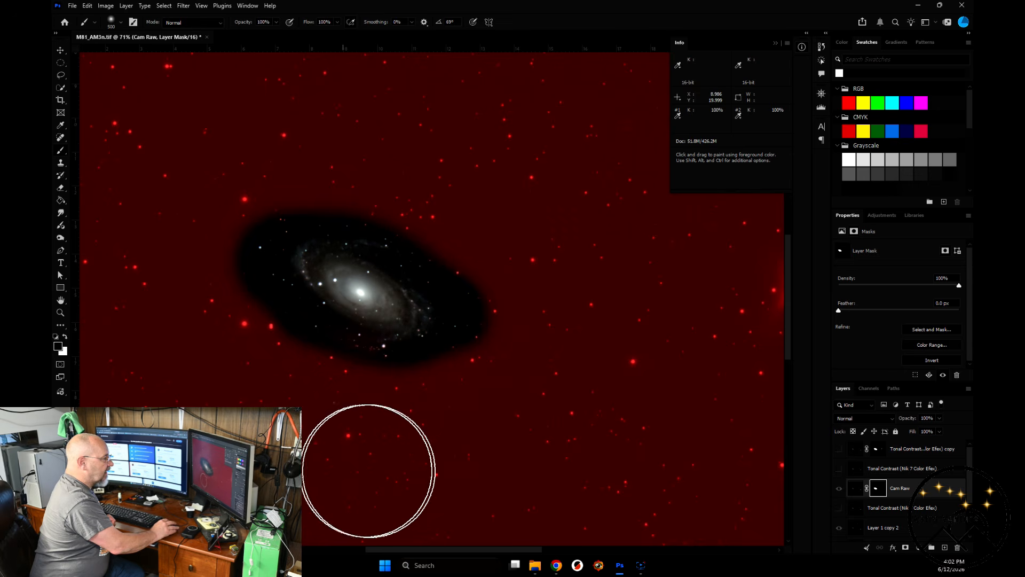
click(552, 420)
click(538, 239)
click(345, 126)
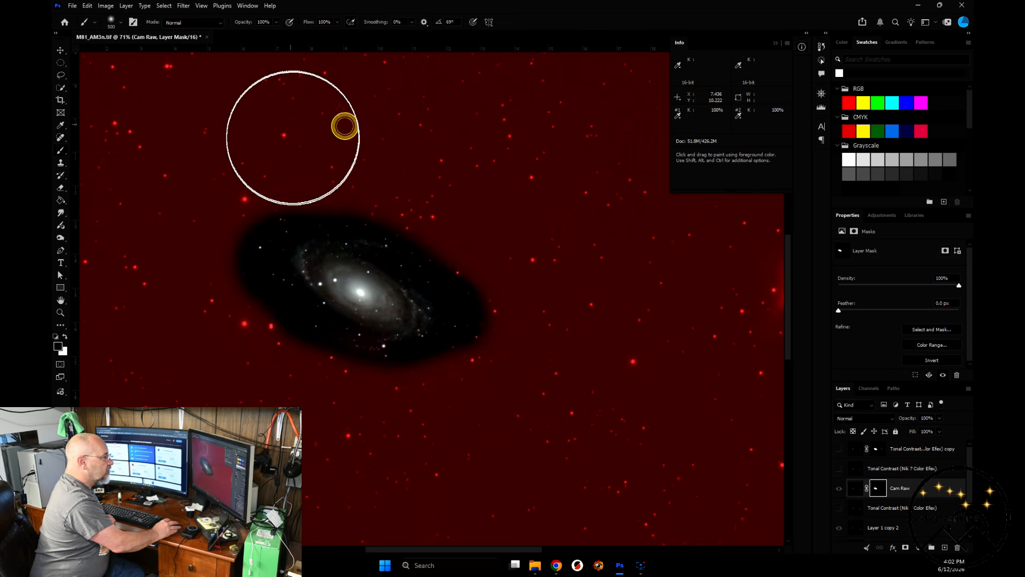
click(200, 162)
click(152, 228)
click(181, 360)
click(261, 415)
click(419, 460)
click(313, 424)
click(463, 446)
click(548, 374)
click(573, 291)
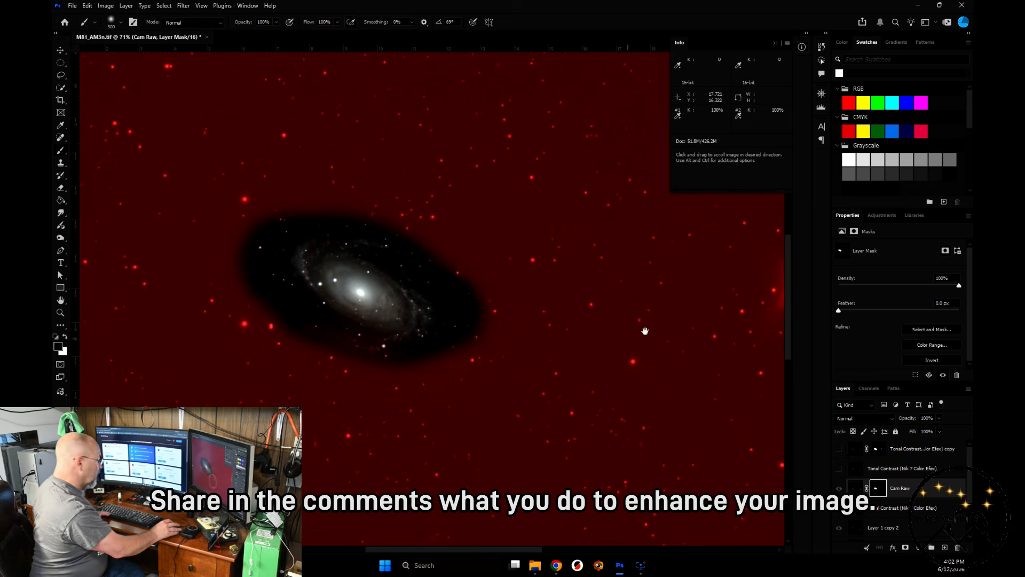
Step: Paint white on the Cam Raw layer mask over the small edge-on galaxy with a much smaller brush
drag(646, 330, 268, 331)
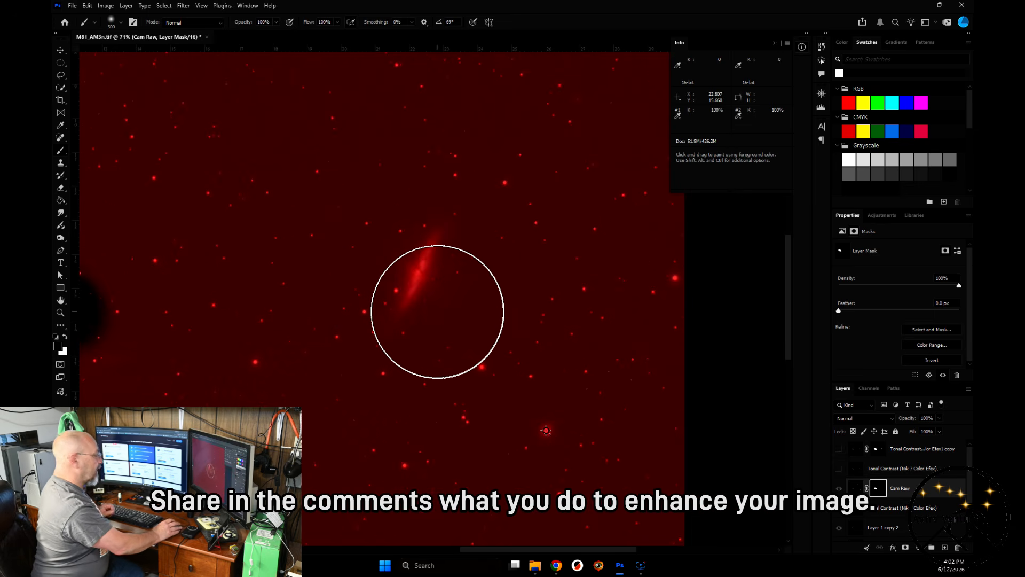
key(bracketleft)
key(bracketleft)
key(bracketleft)
key(bracketleft)
key(bracketleft)
key(bracketleft)
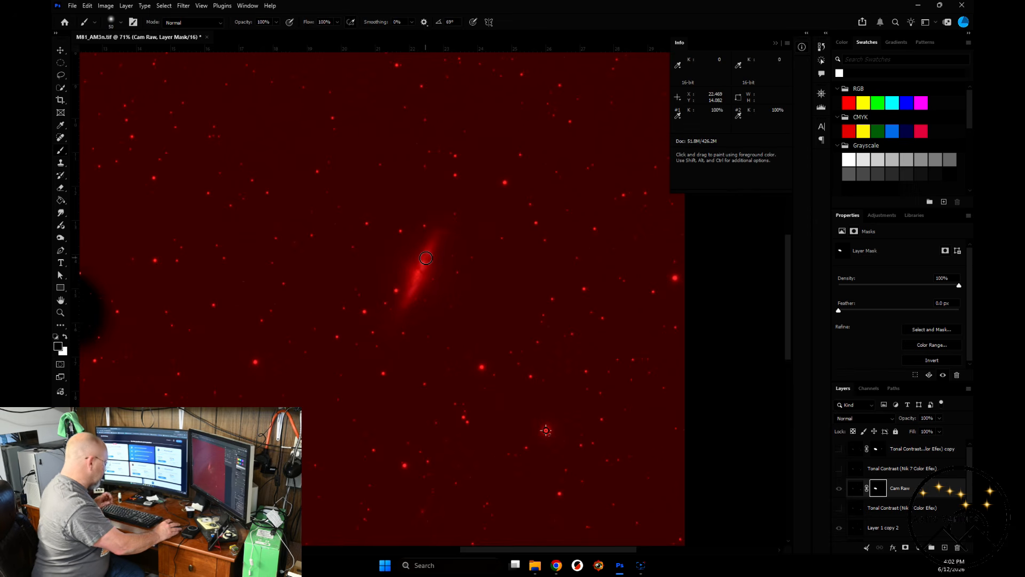
key(x)
drag(426, 261, 414, 287)
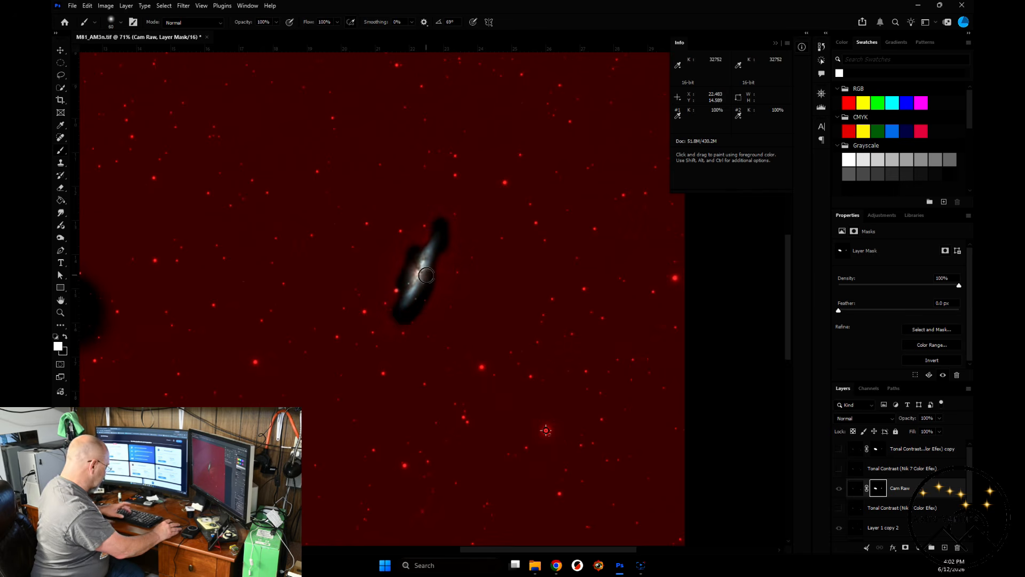
Step: Widen the white area of the Cam Raw layer mask around the small edge-on galaxy, including its lower end
mouse_move(426, 274)
mouse_down()
mouse_move(439, 225)
mouse_move(407, 315)
mouse_move(419, 254)
mouse_move(405, 317)
mouse_up()
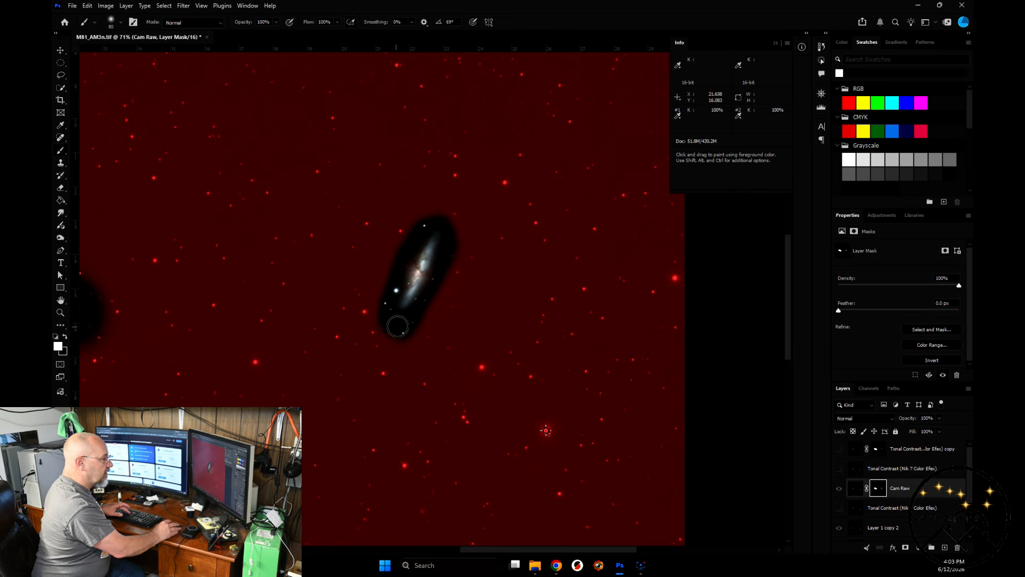
drag(391, 325, 389, 323)
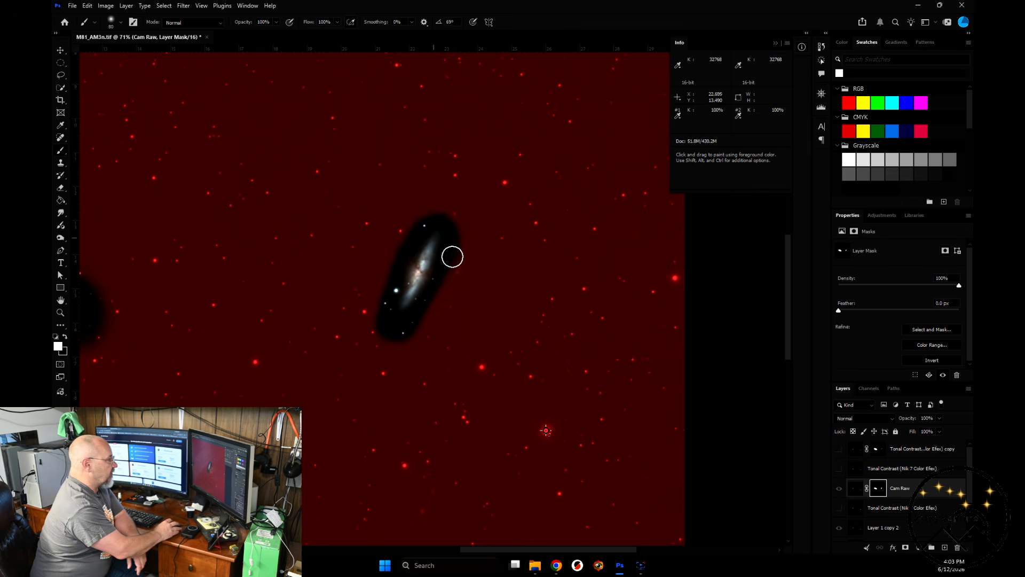
Step: Trim the Cam Raw mask's edge around the small galaxy with a 500 px black brush and hide the red mask overlay
key(bracketright)
key(bracketright)
key(bracketright)
key(bracketright)
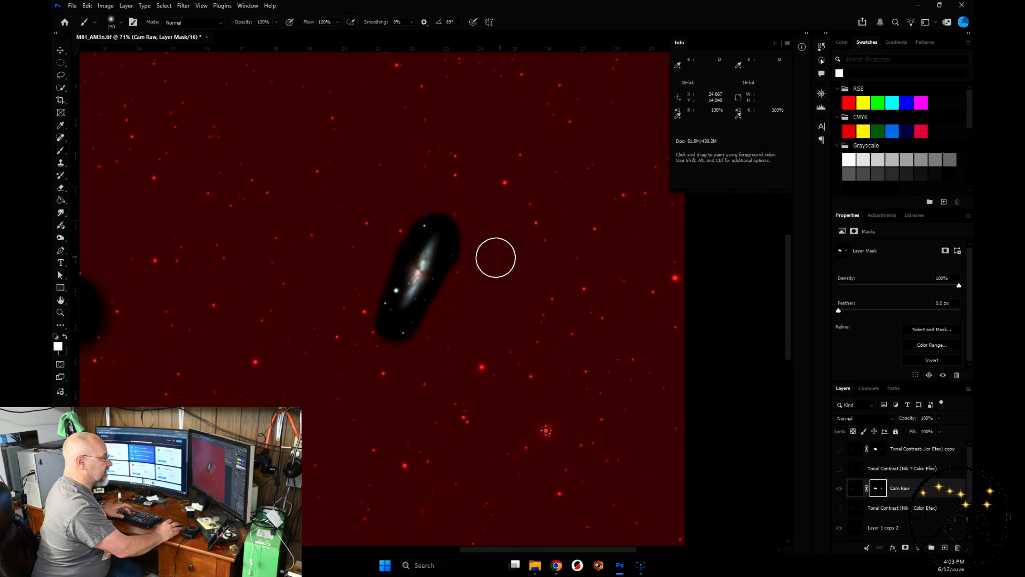
click(493, 266)
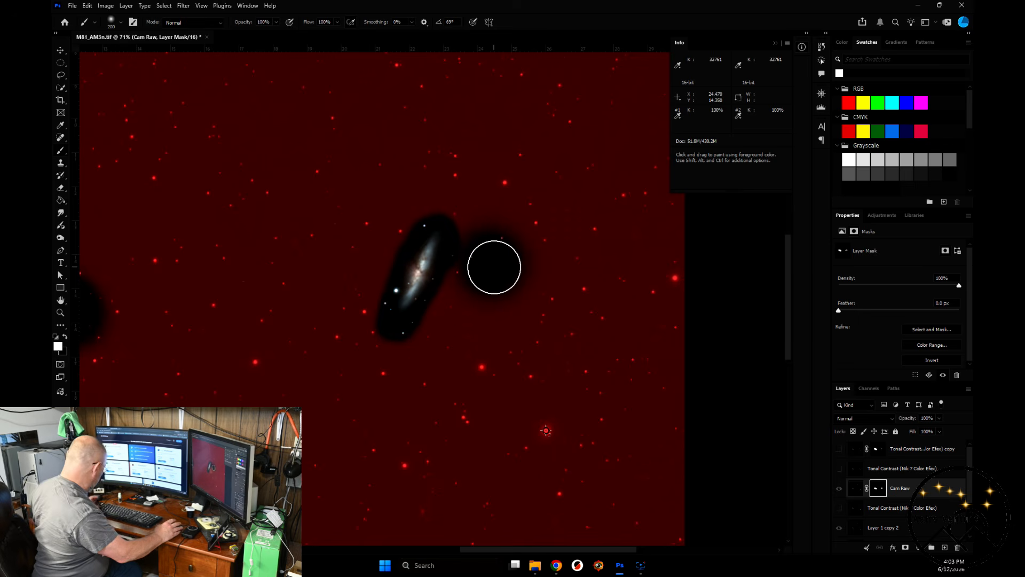
key(ctrl+z)
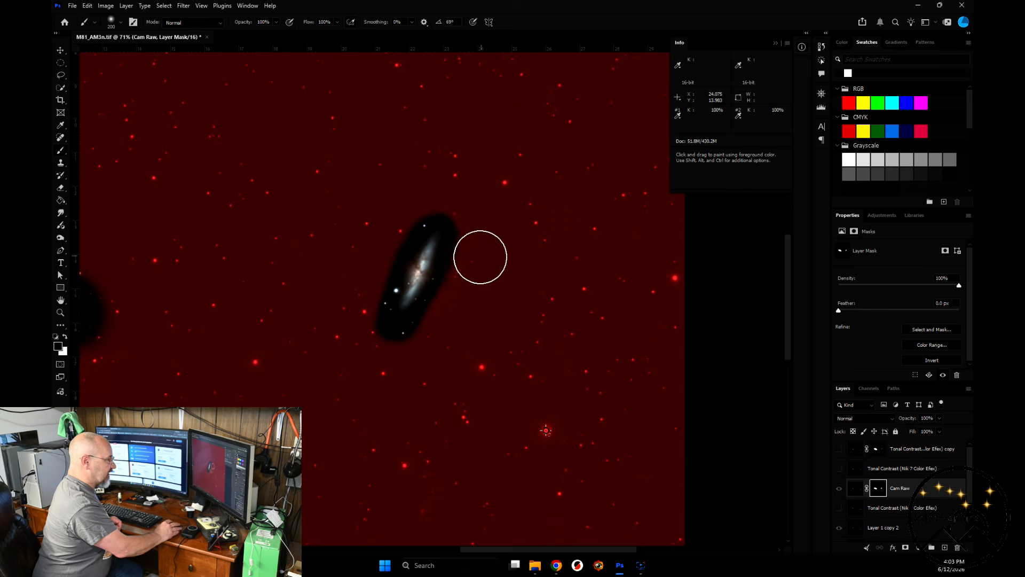
key(bracketright)
key(bracketright)
key(bracketright)
key(bracketright)
key(bracketright)
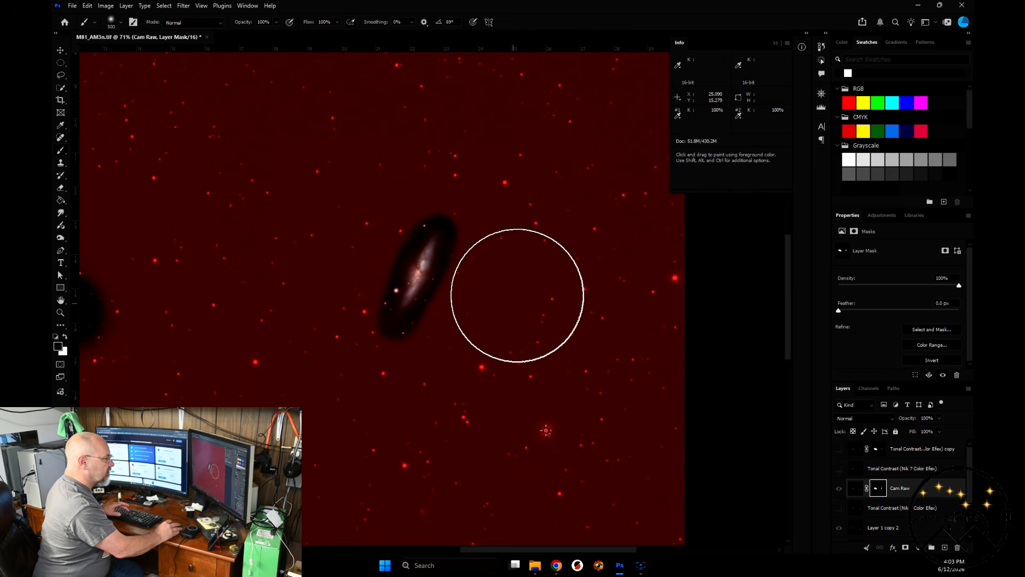
key(backslash)
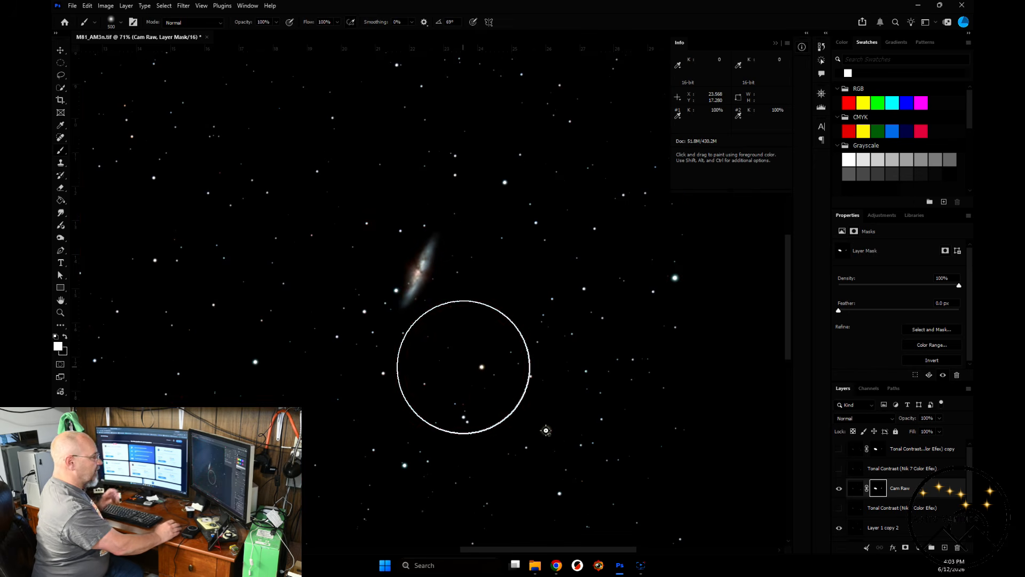
Step: Compare both galaxies with the Cam Raw layer hidden and shown
click(63, 313)
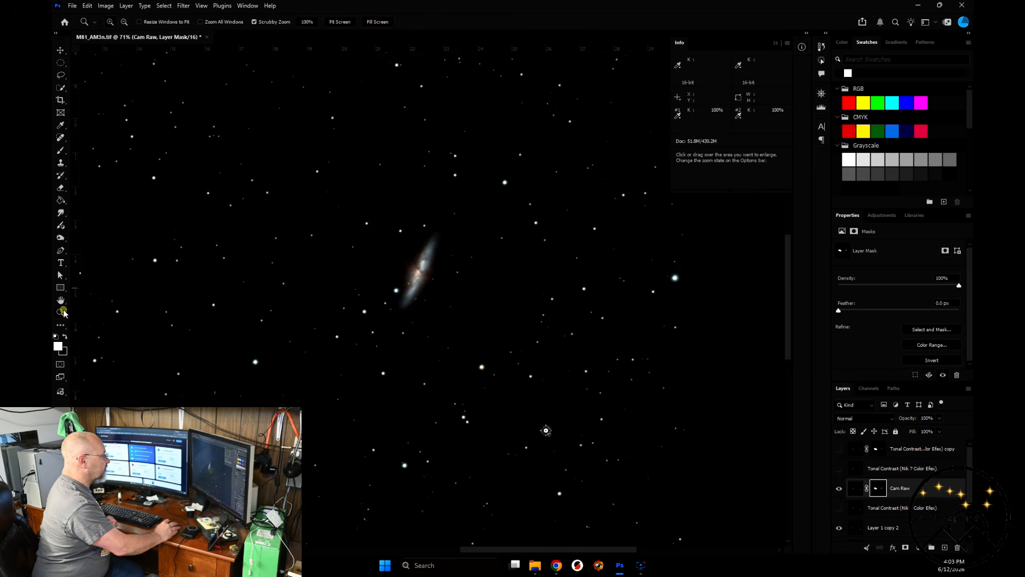
click(340, 22)
click(415, 316)
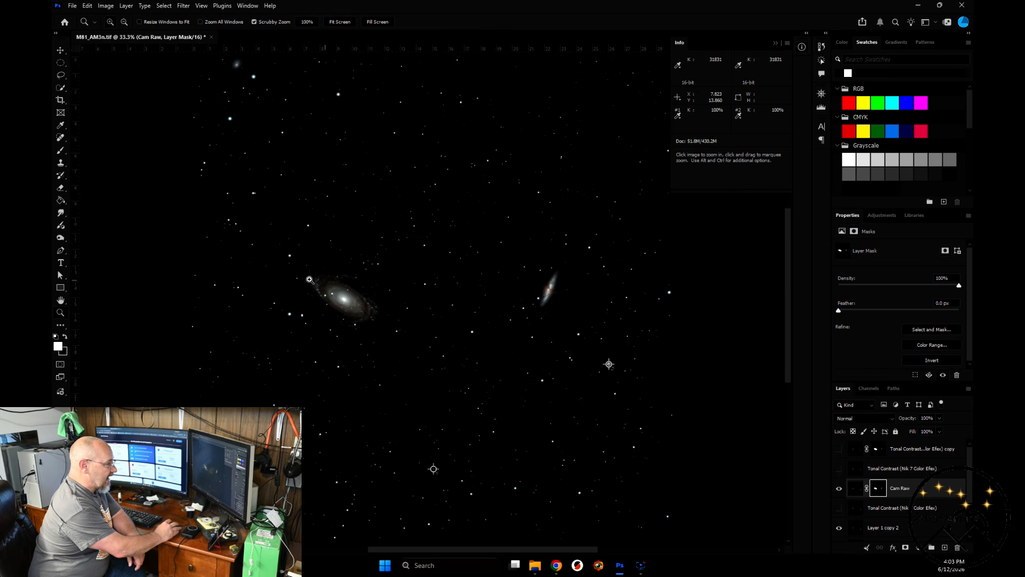
click(347, 308)
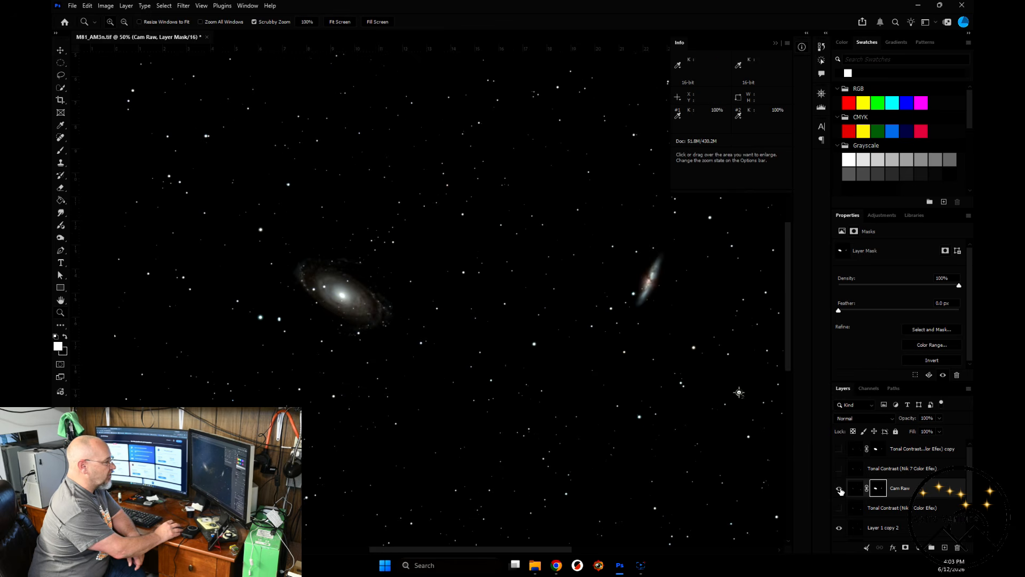
click(840, 488)
click(839, 489)
click(840, 489)
click(840, 489)
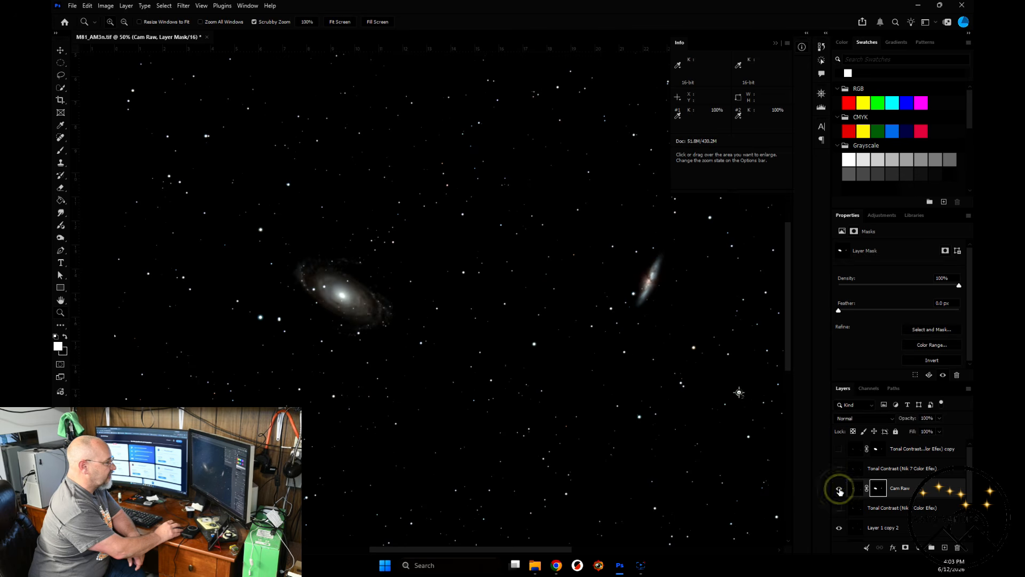